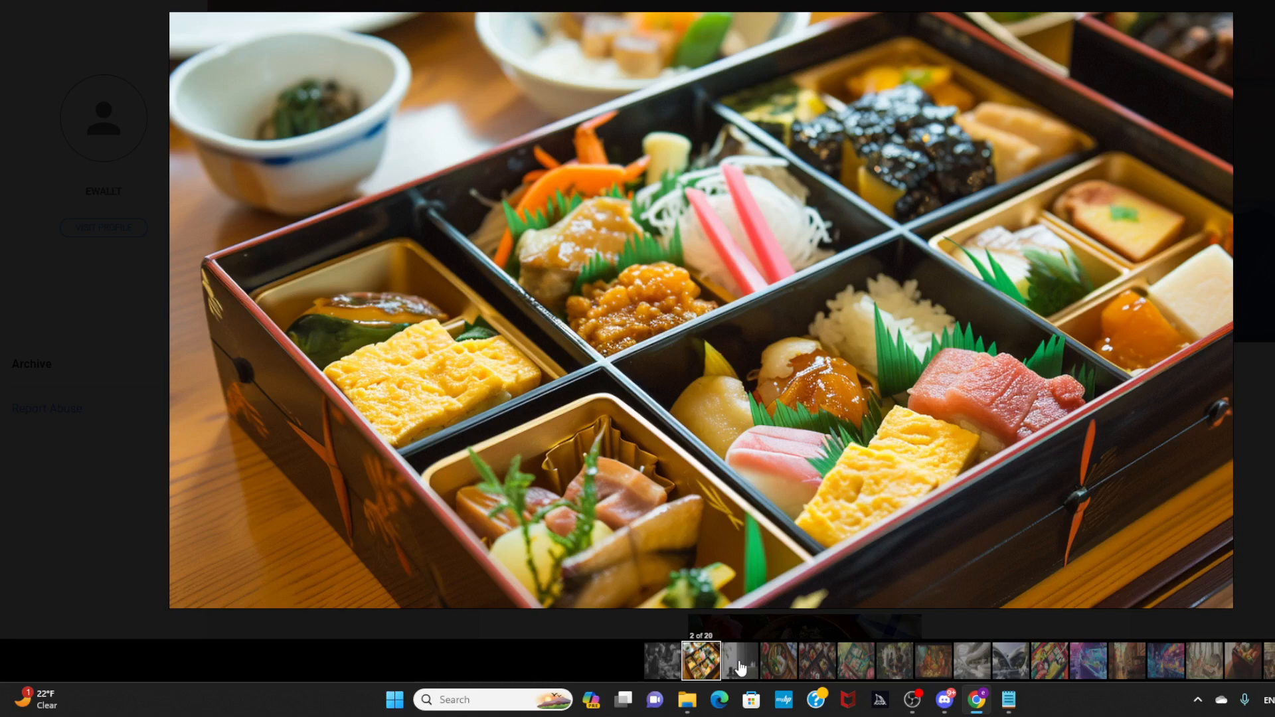
# - Look through the 20 gallery images one at a time, starting from the first and ending with the last
pyautogui.click(669, 674)
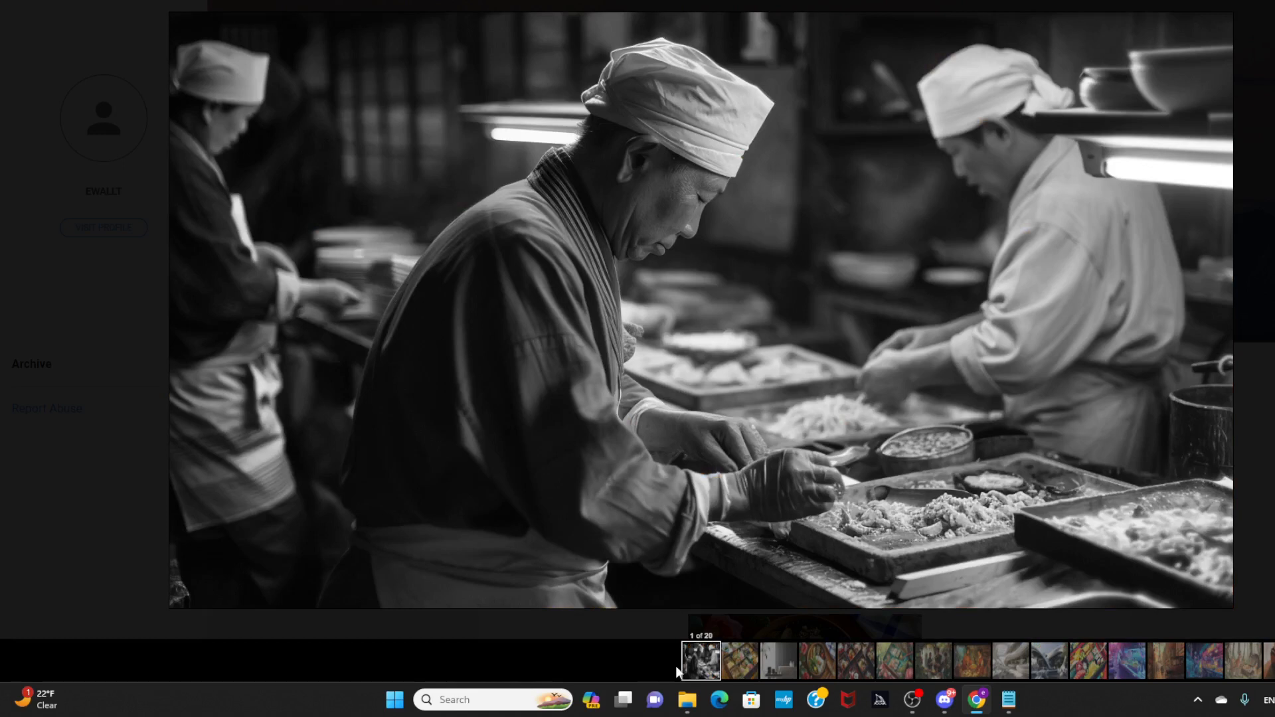
pyautogui.click(743, 668)
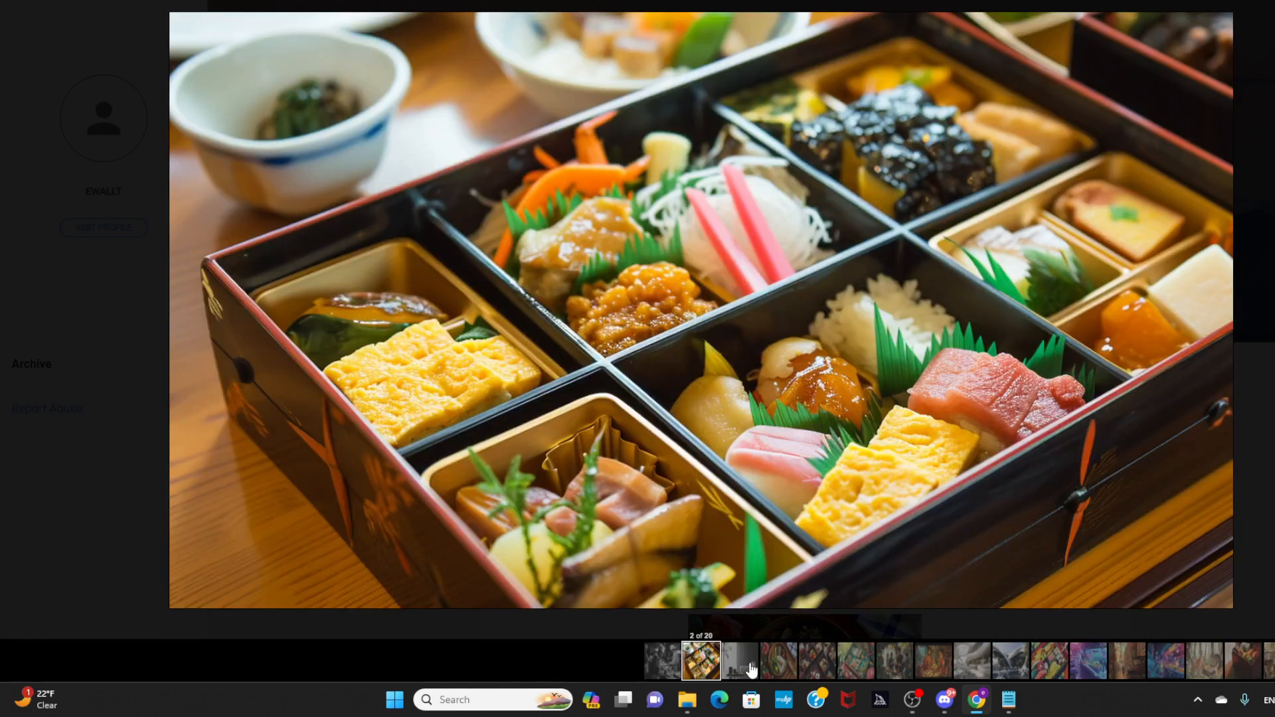
pyautogui.click(747, 671)
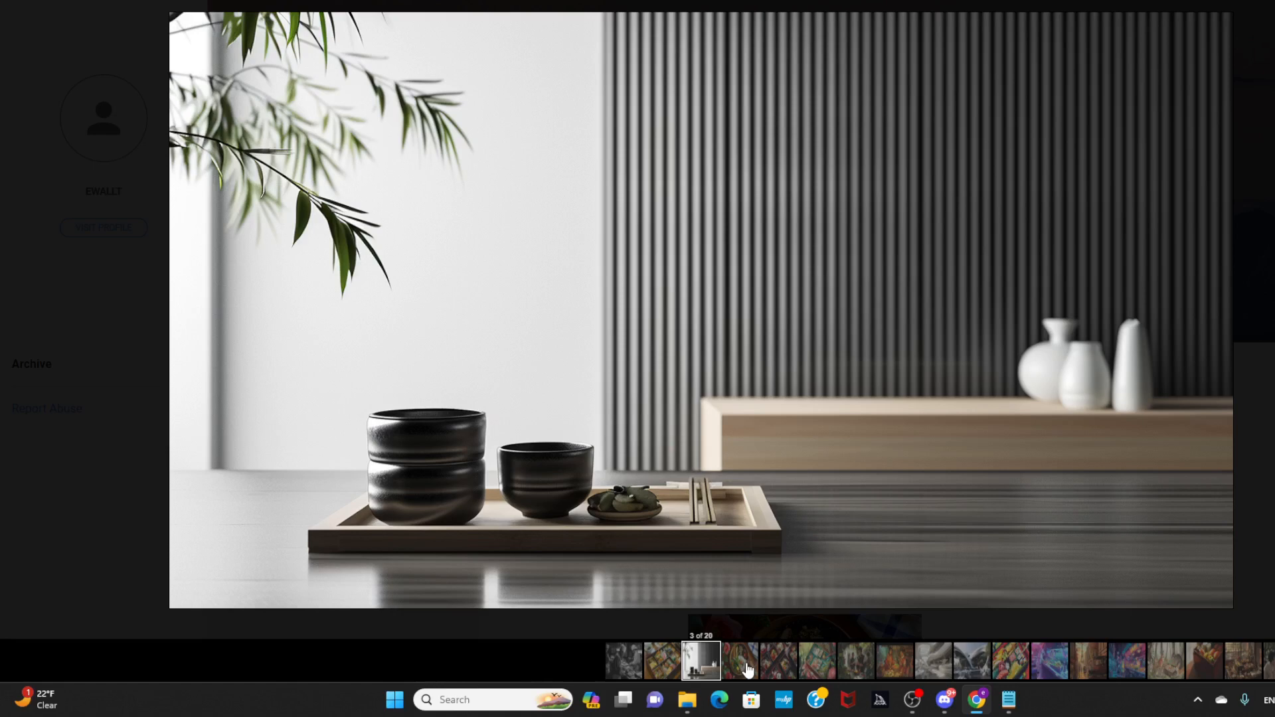
pyautogui.click(746, 669)
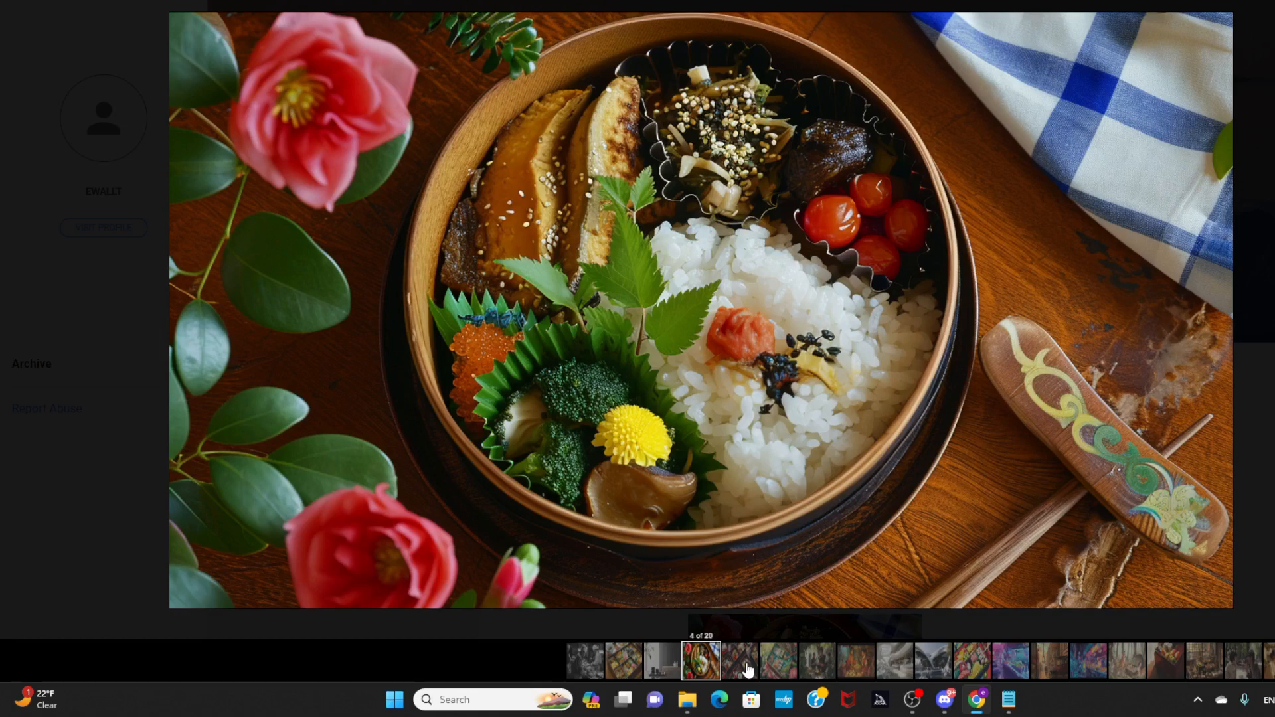
pyautogui.click(746, 670)
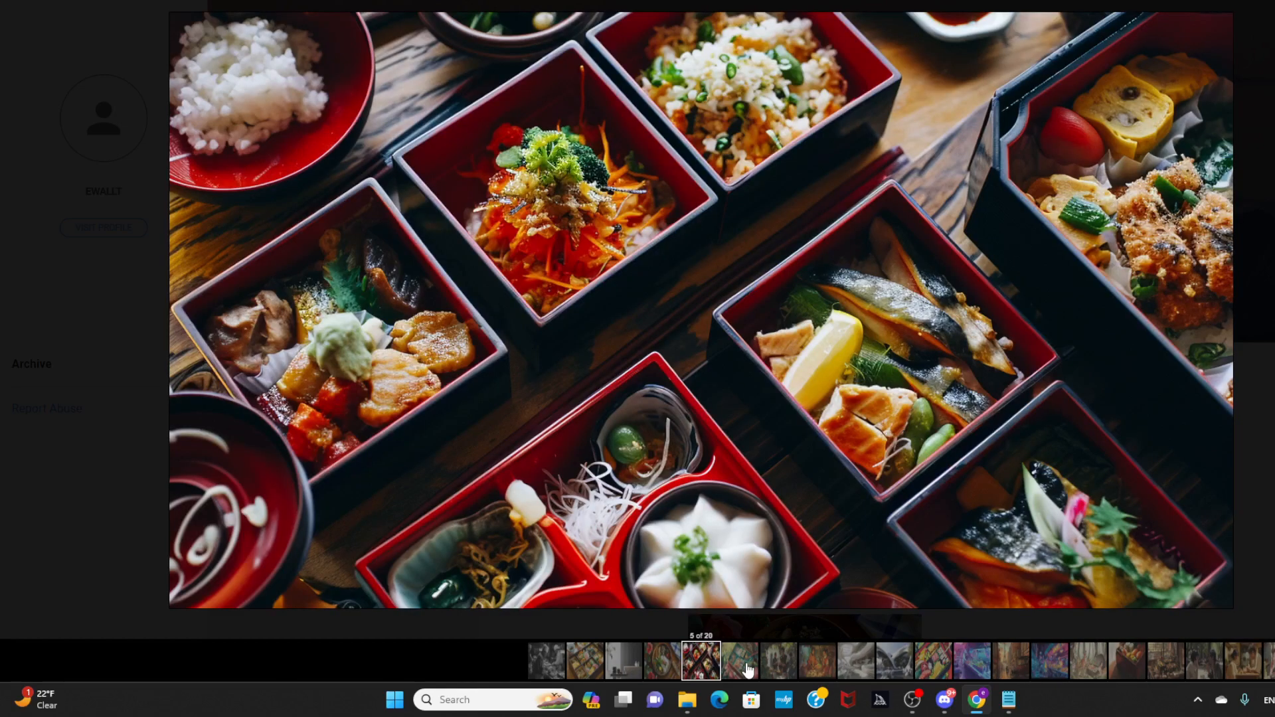
pyautogui.click(747, 670)
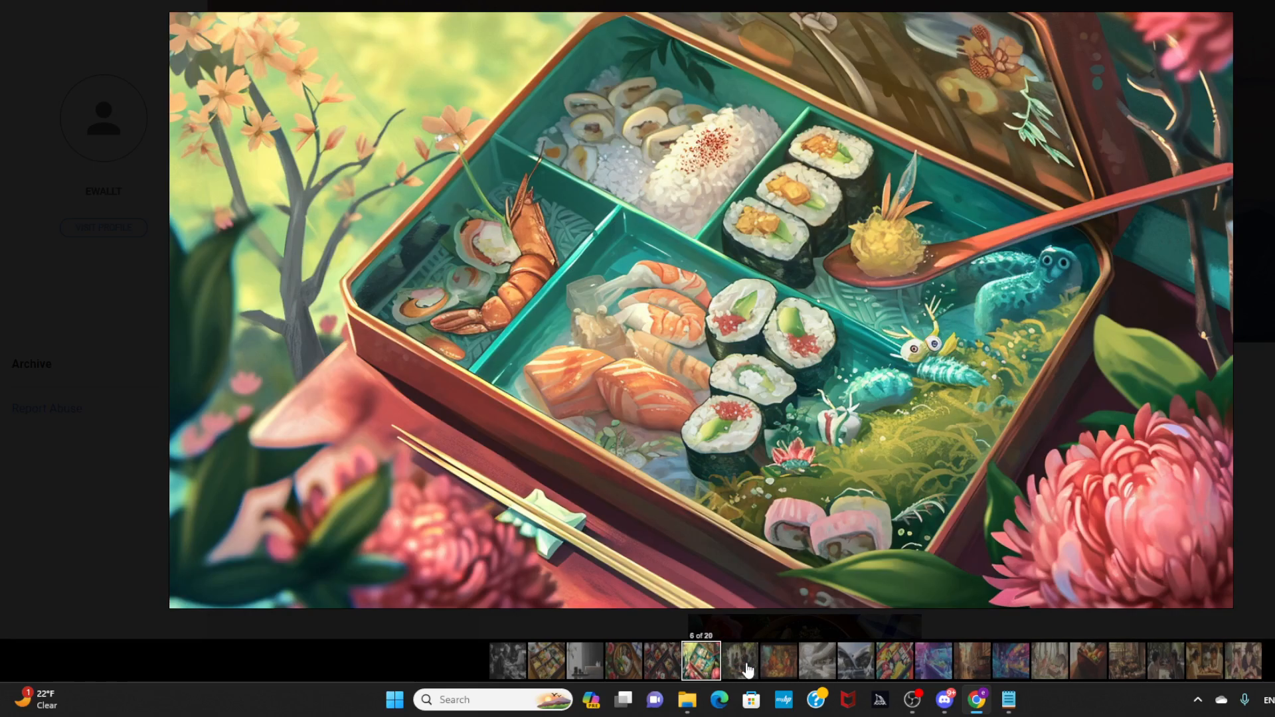
pyautogui.click(747, 669)
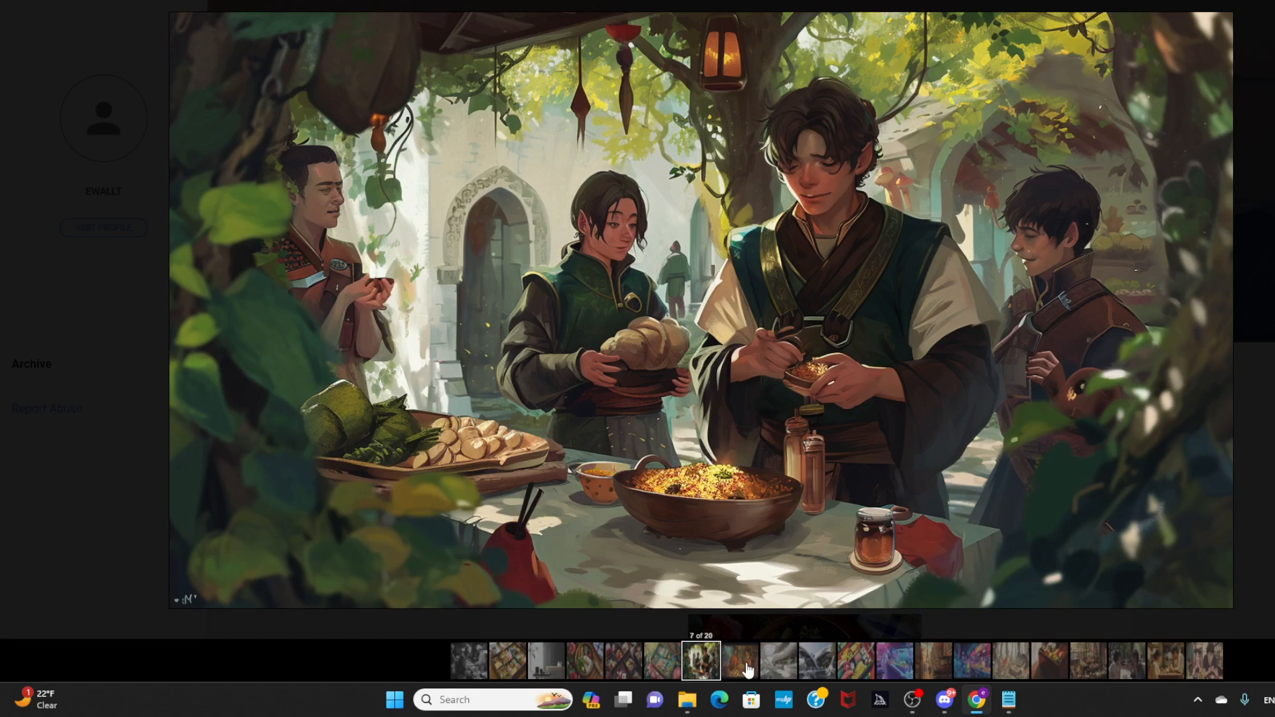
pyautogui.click(747, 670)
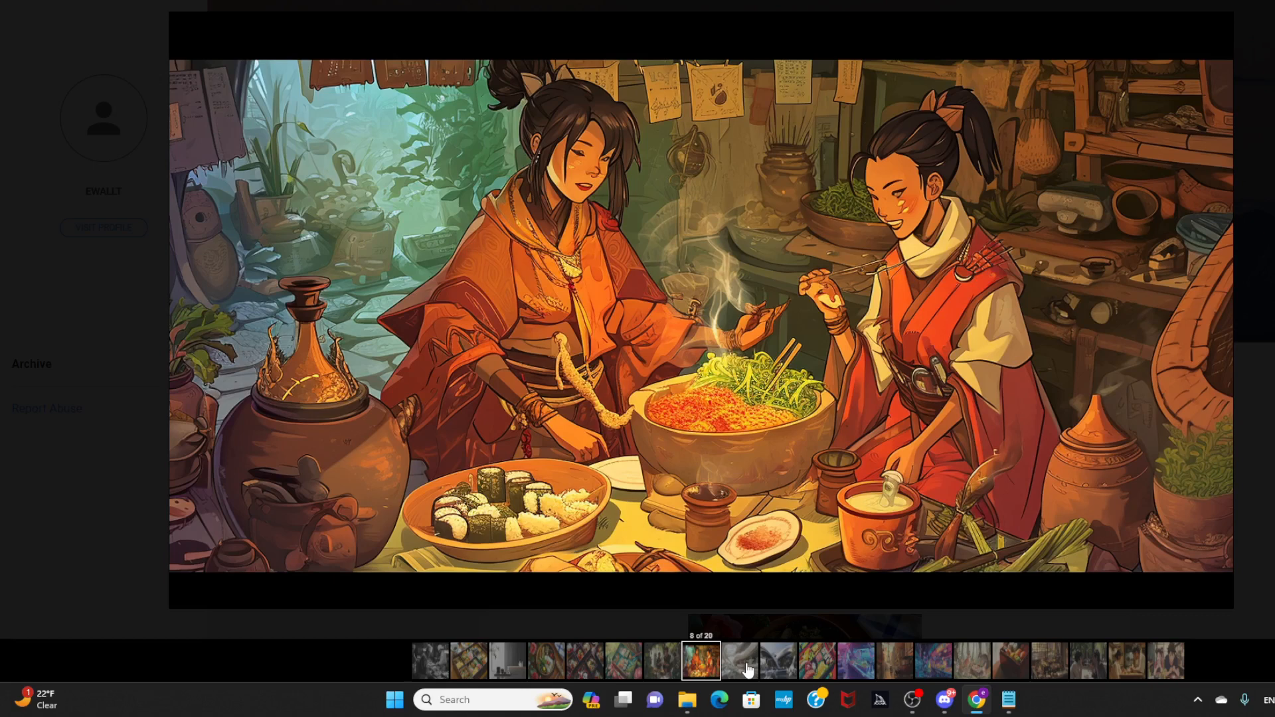
pyautogui.click(746, 670)
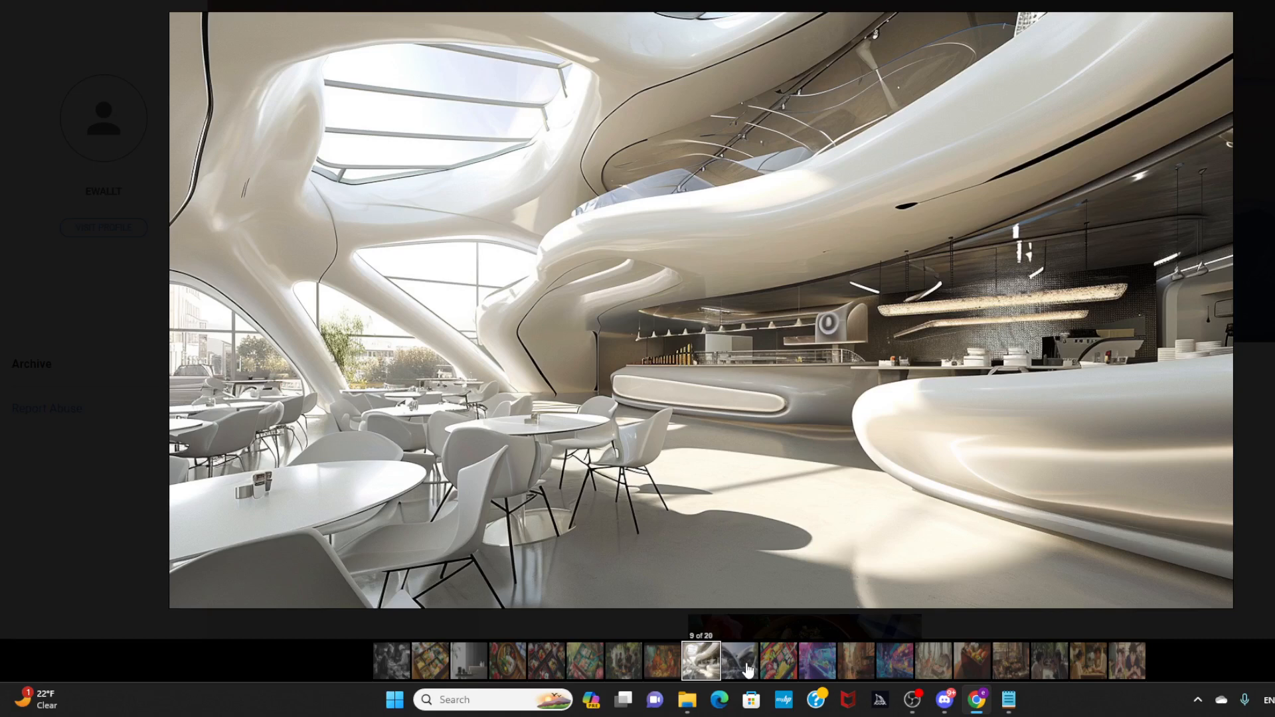
pyautogui.click(749, 669)
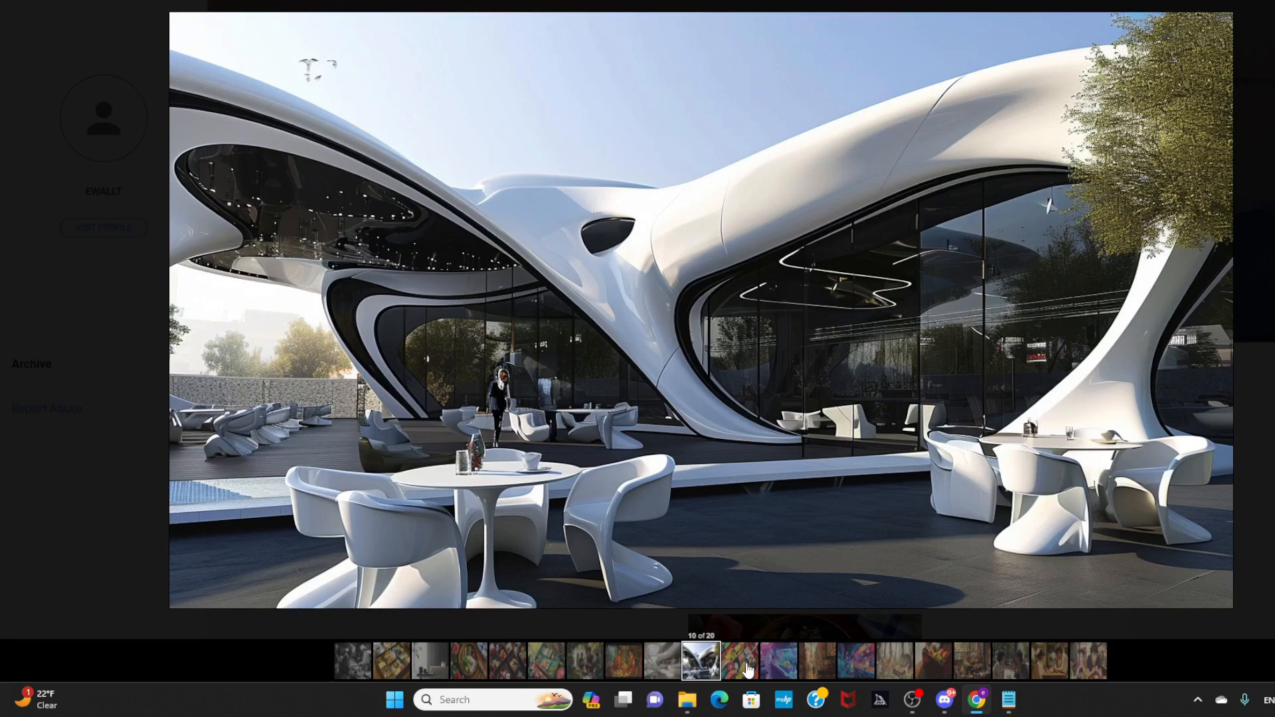
pyautogui.click(749, 669)
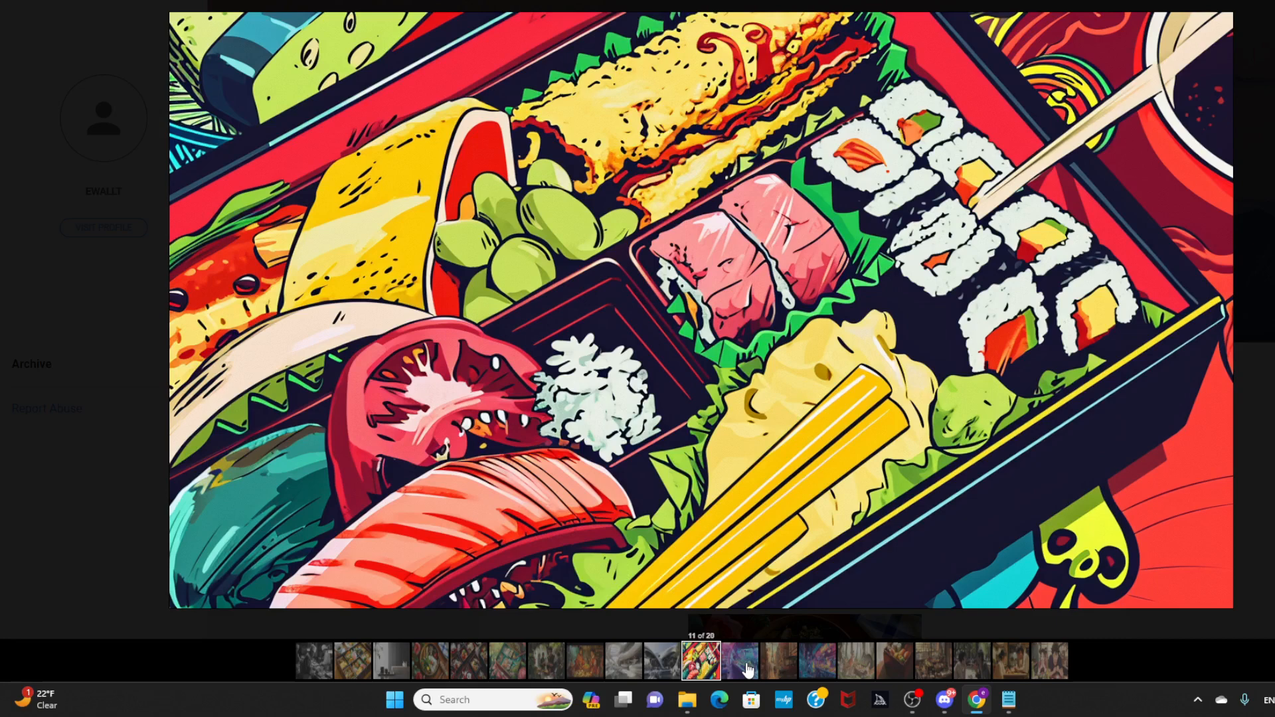
pyautogui.click(748, 669)
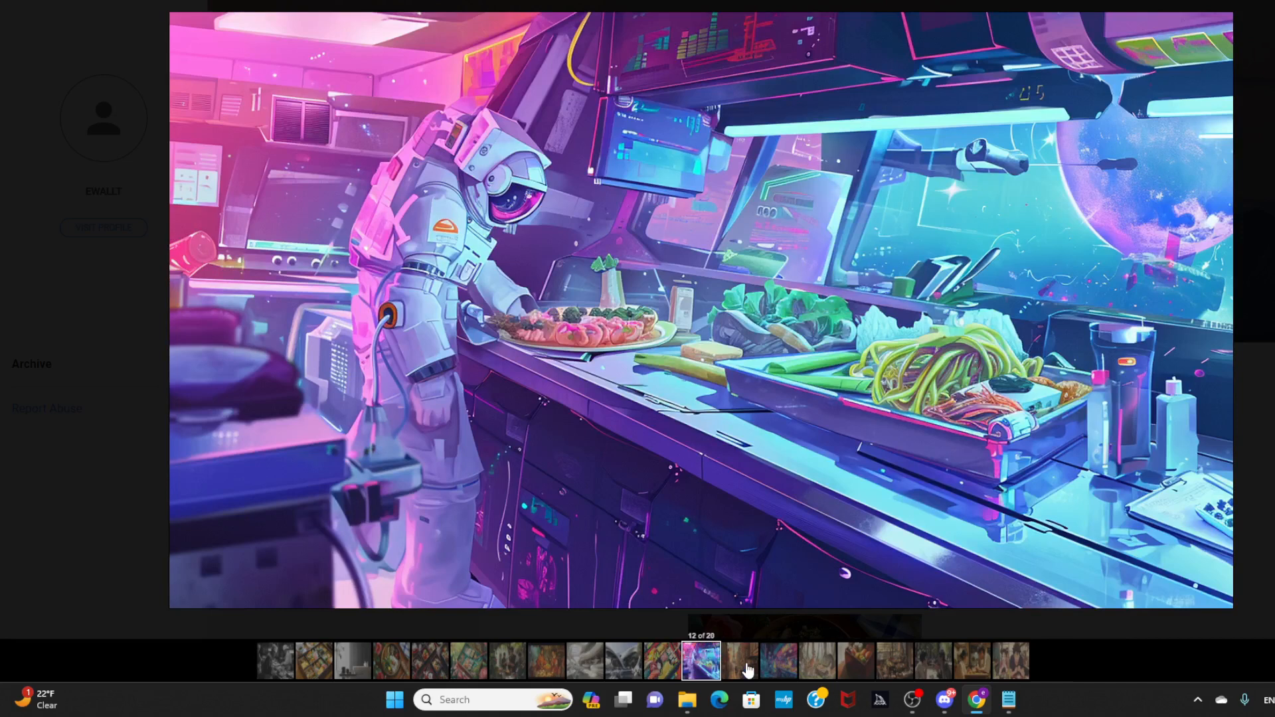
pyautogui.click(748, 669)
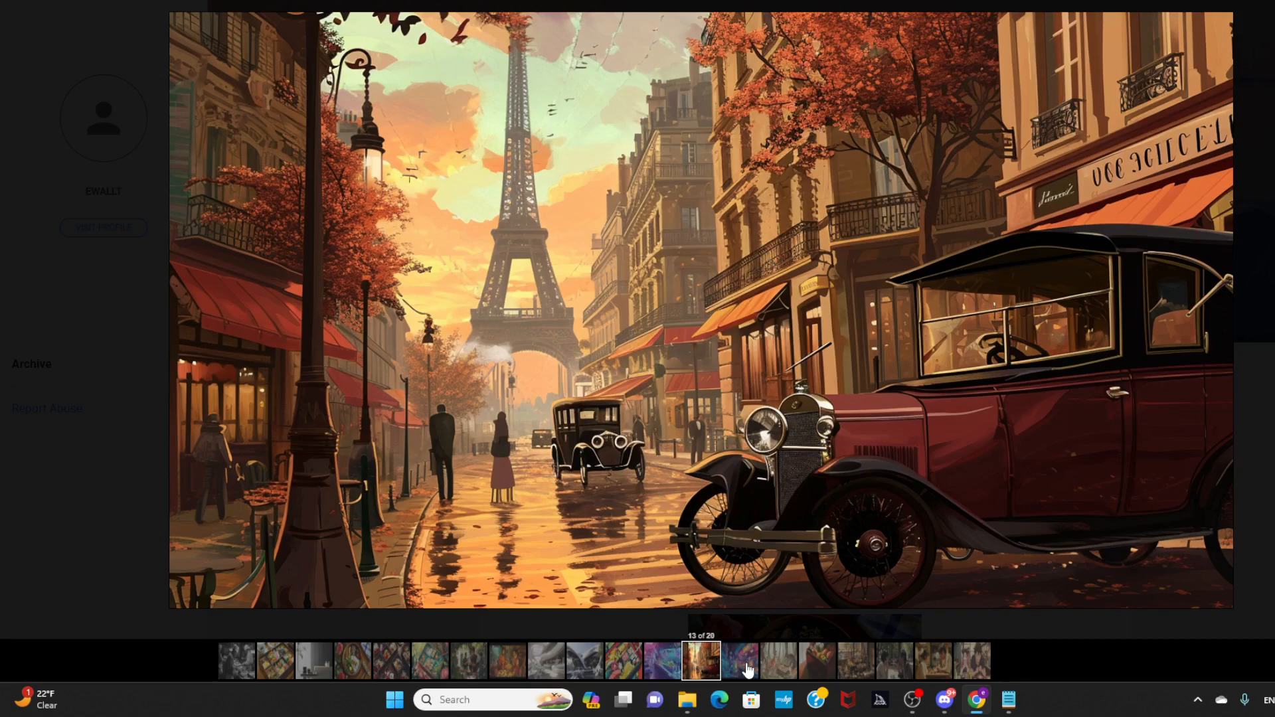
pyautogui.click(748, 671)
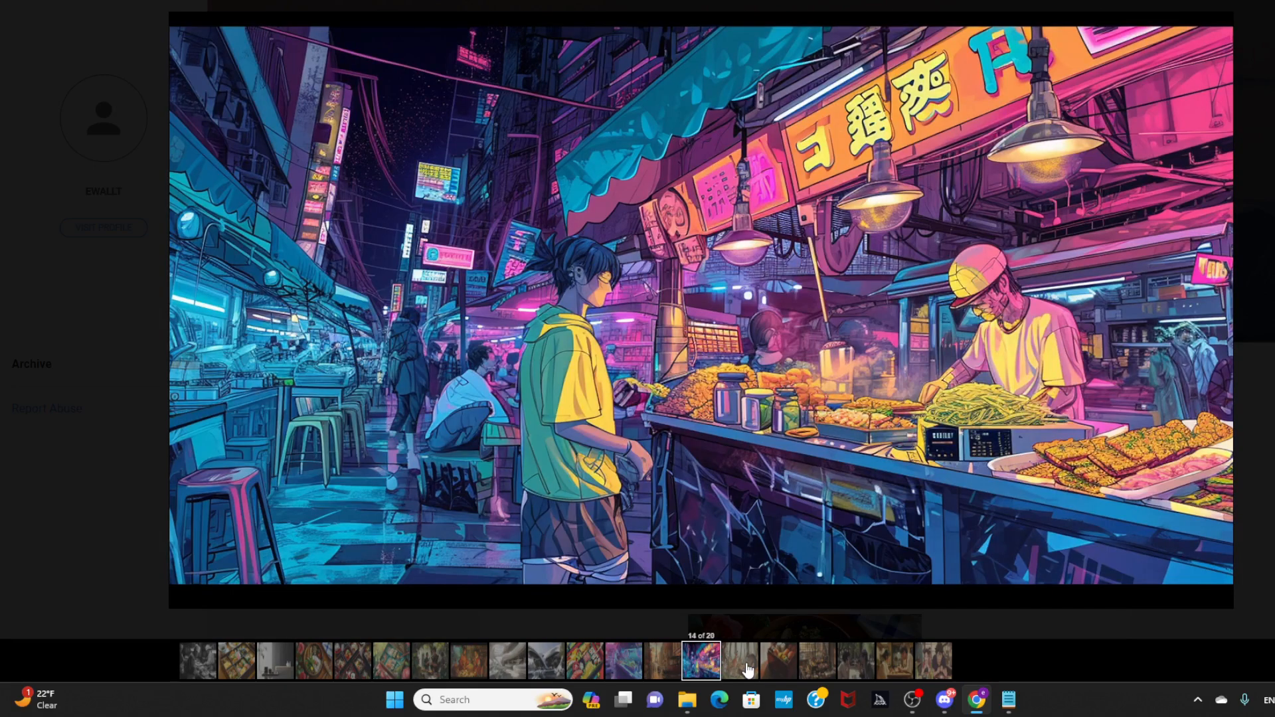
pyautogui.click(675, 671)
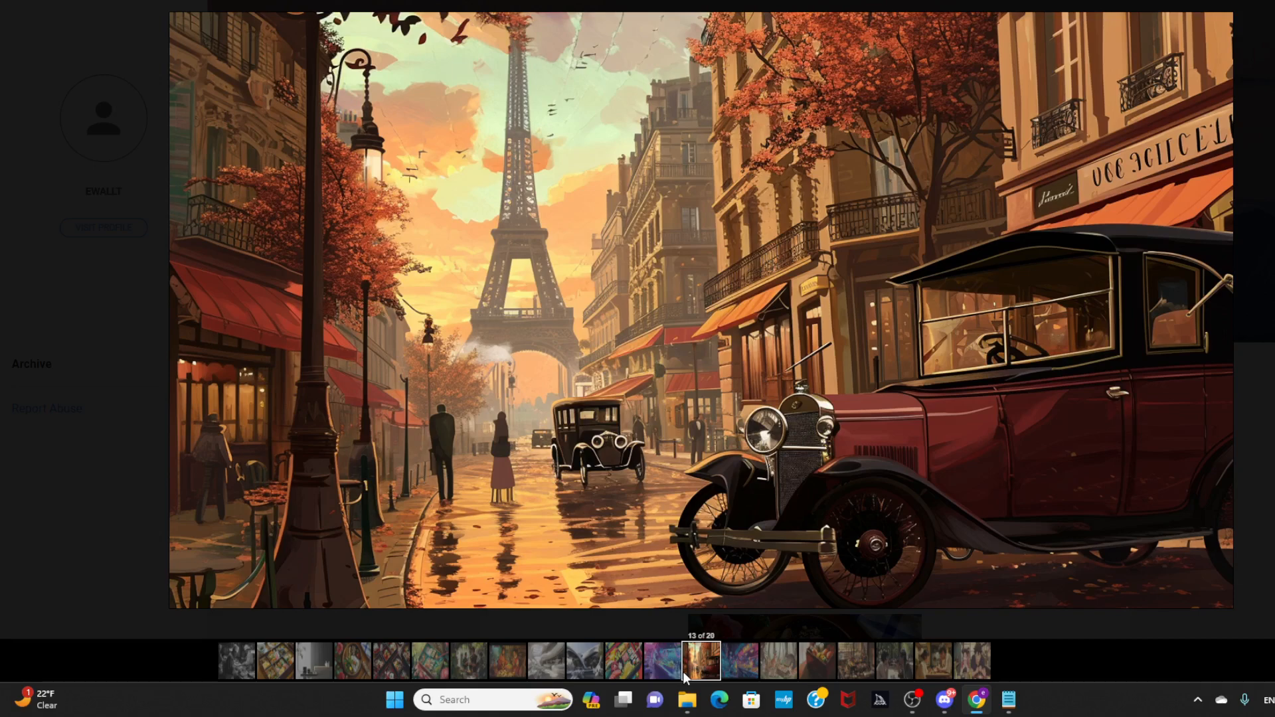
pyautogui.click(733, 670)
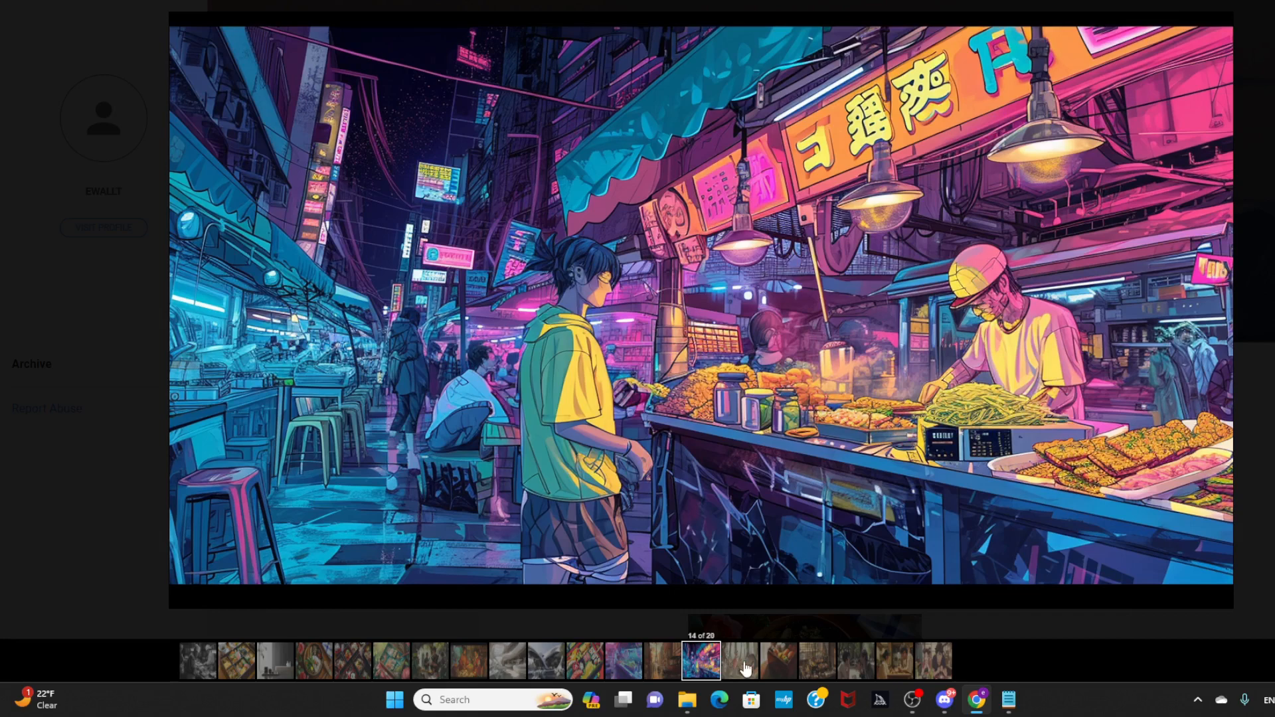
pyautogui.click(745, 669)
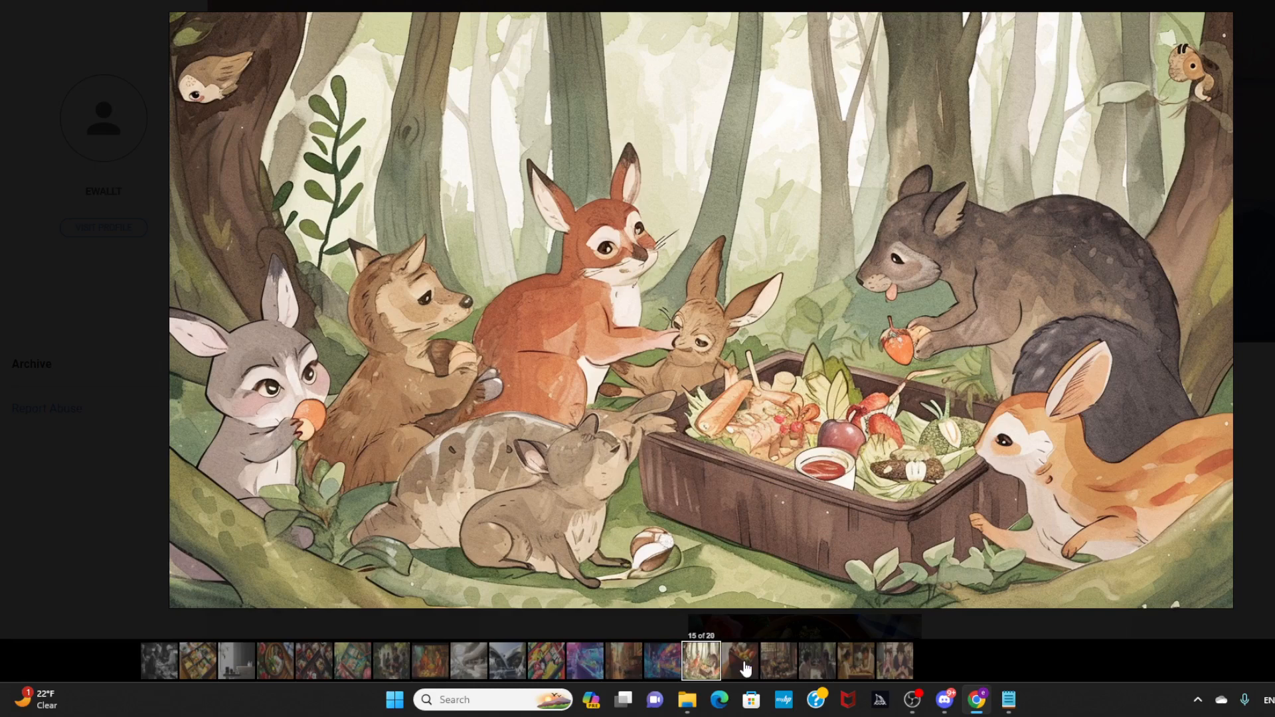
pyautogui.click(742, 665)
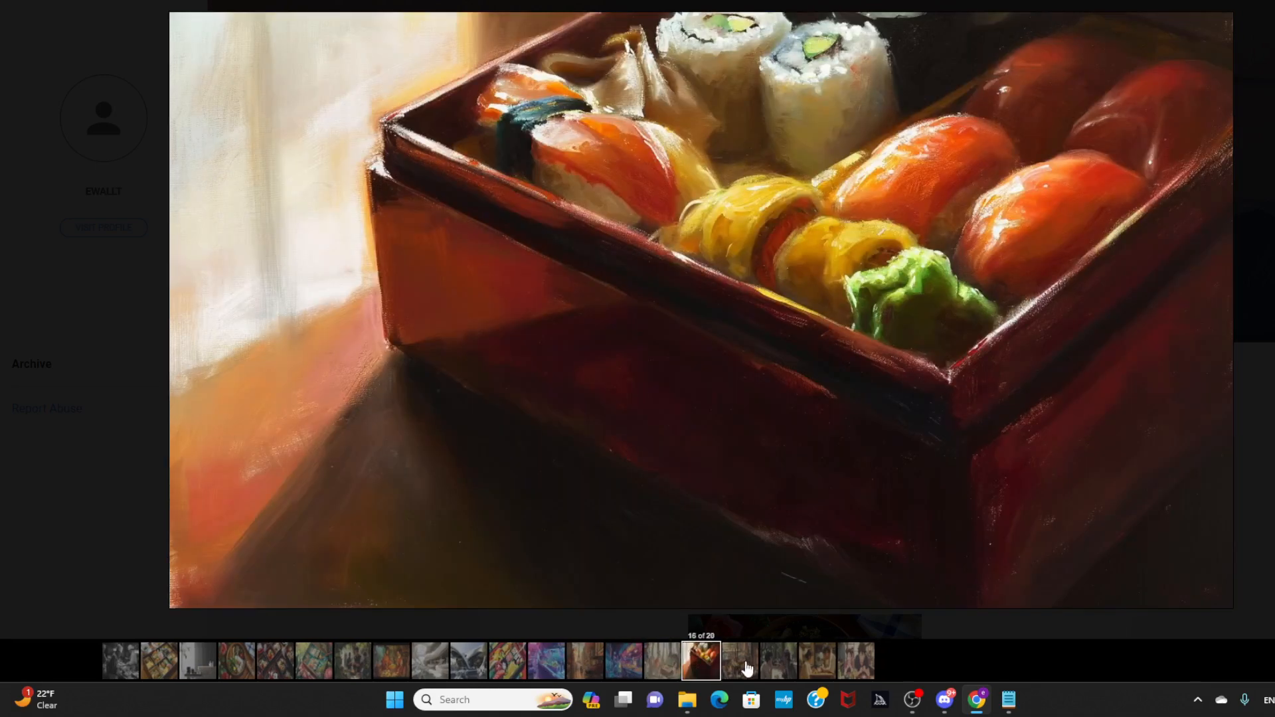
pyautogui.click(747, 668)
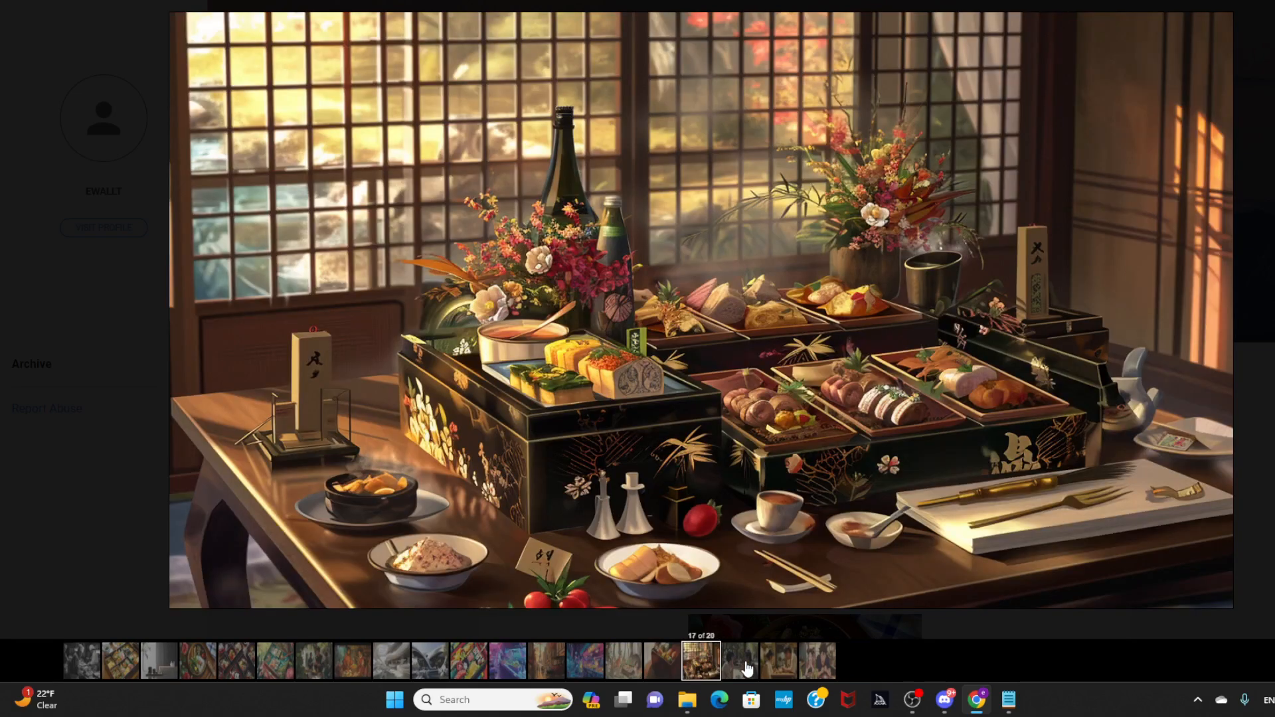
pyautogui.click(747, 668)
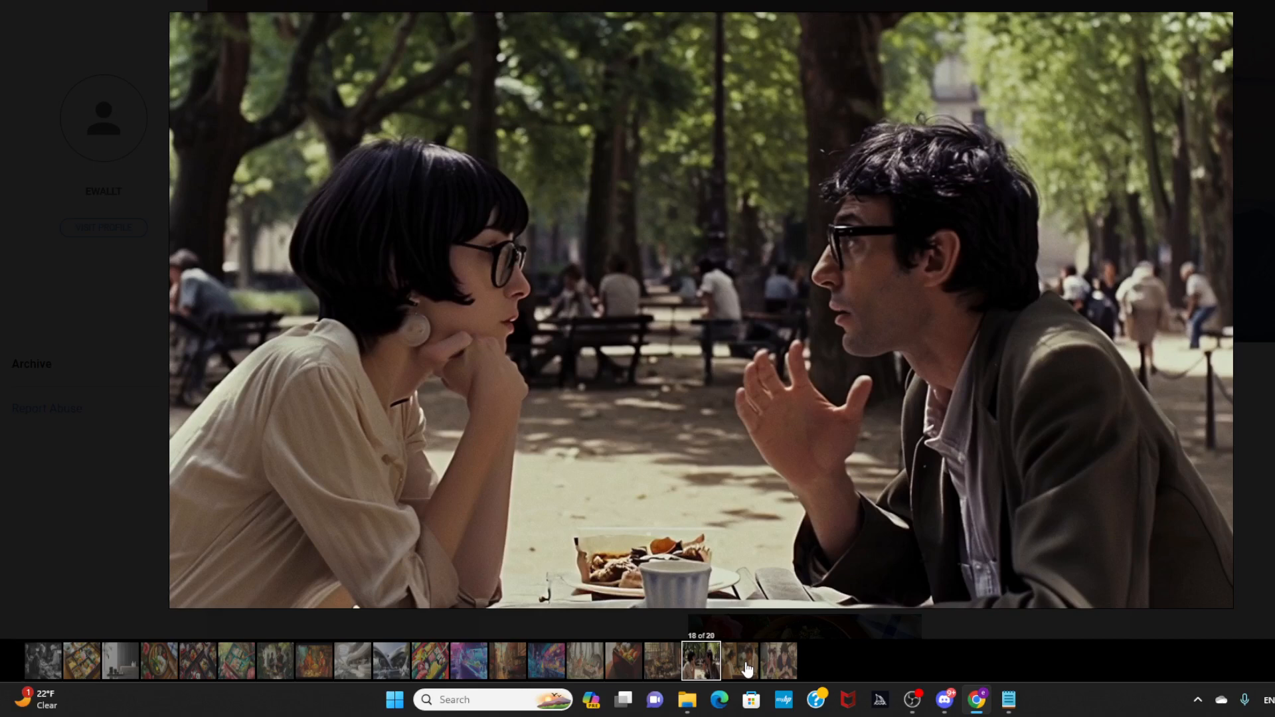
pyautogui.click(747, 668)
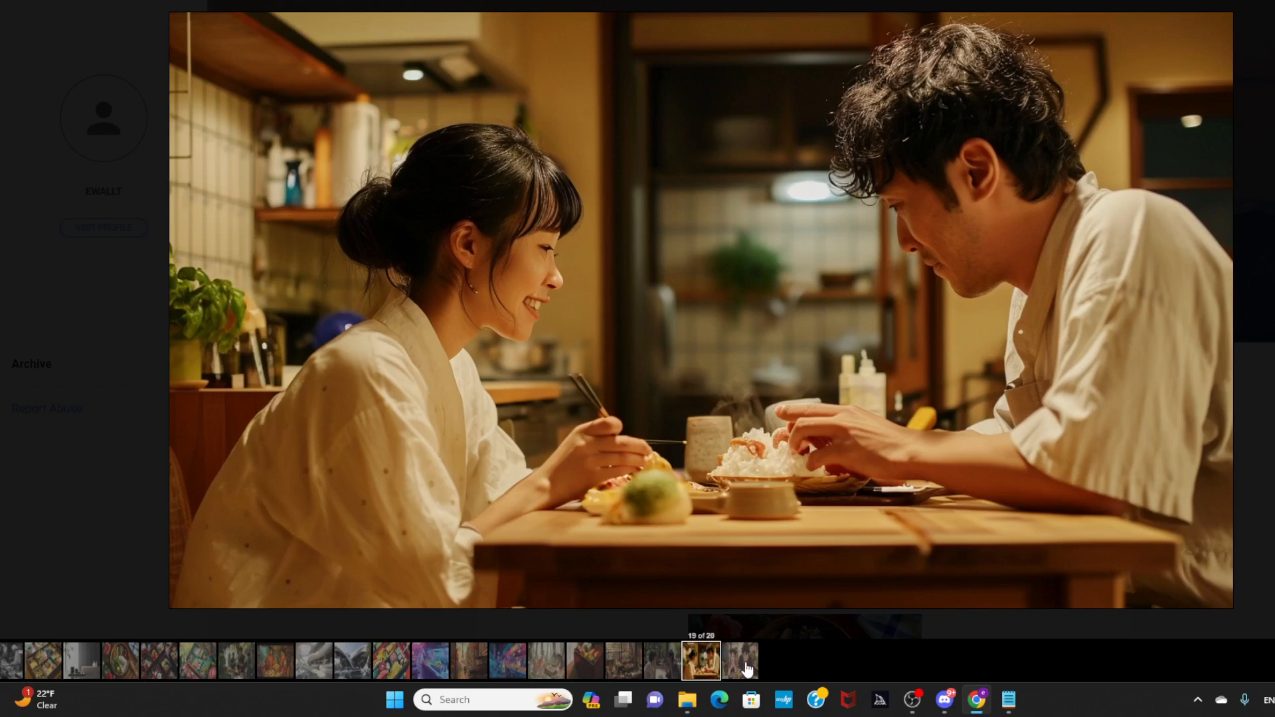
pyautogui.click(747, 668)
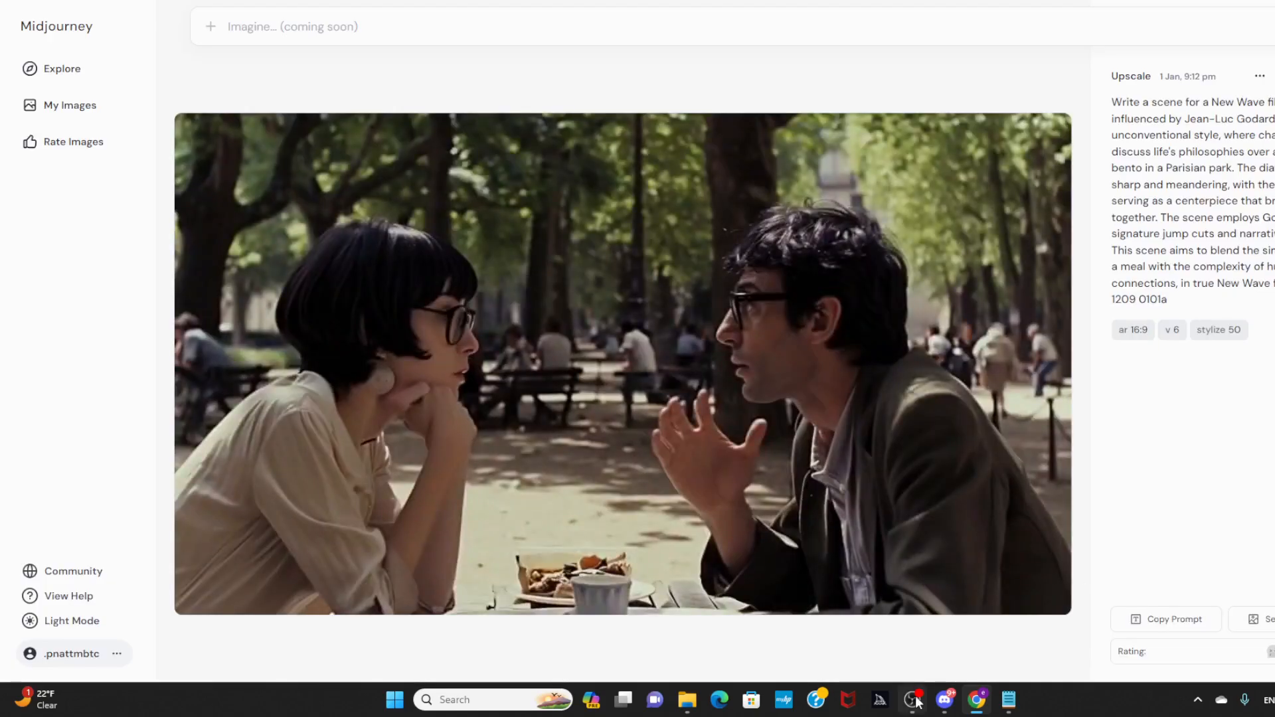
# - Switch to OBS, make the Video Capture source visible in the Test 1 scene, and return to Midjourney
pyautogui.moveTo(917, 703)
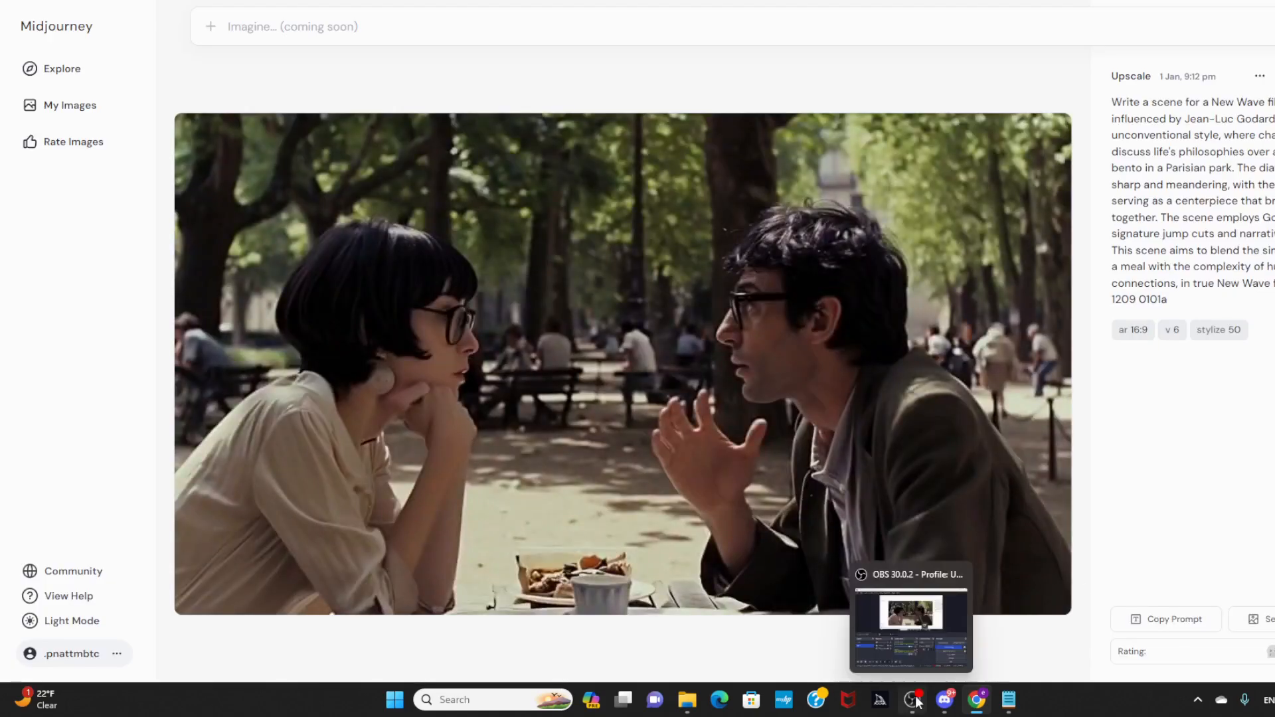
pyautogui.click(917, 703)
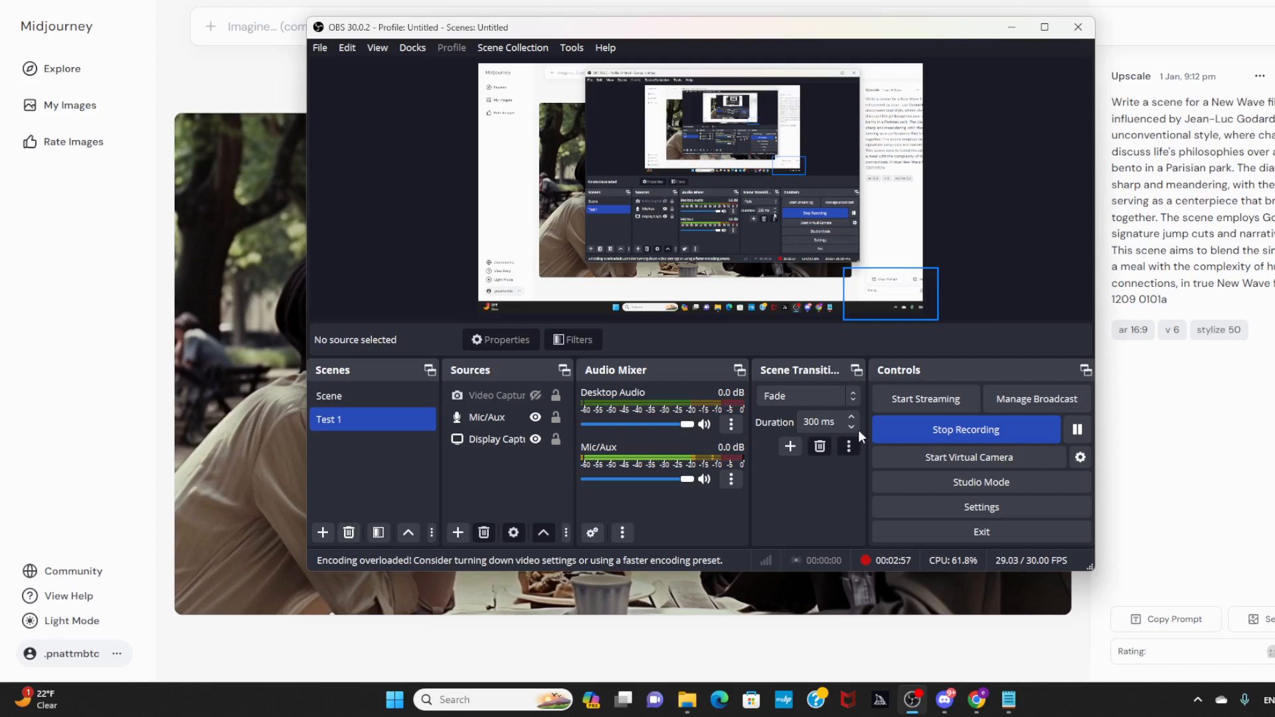
pyautogui.click(536, 396)
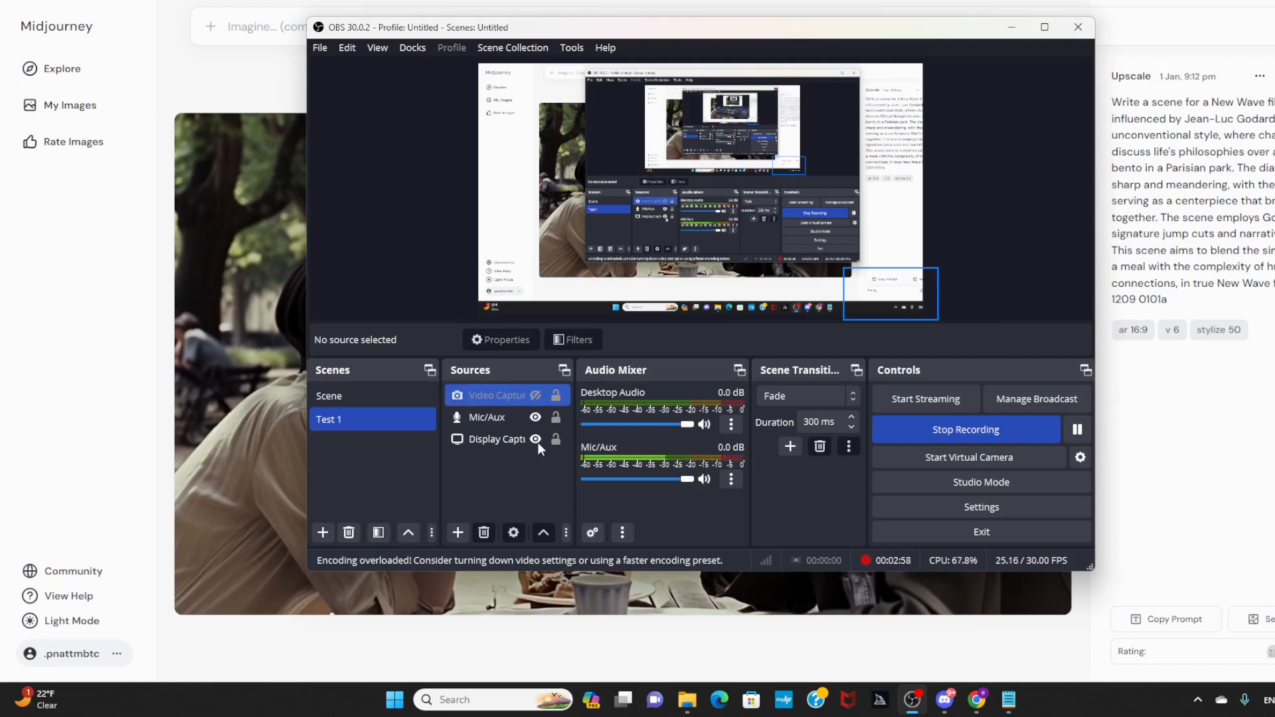
pyautogui.click(536, 396)
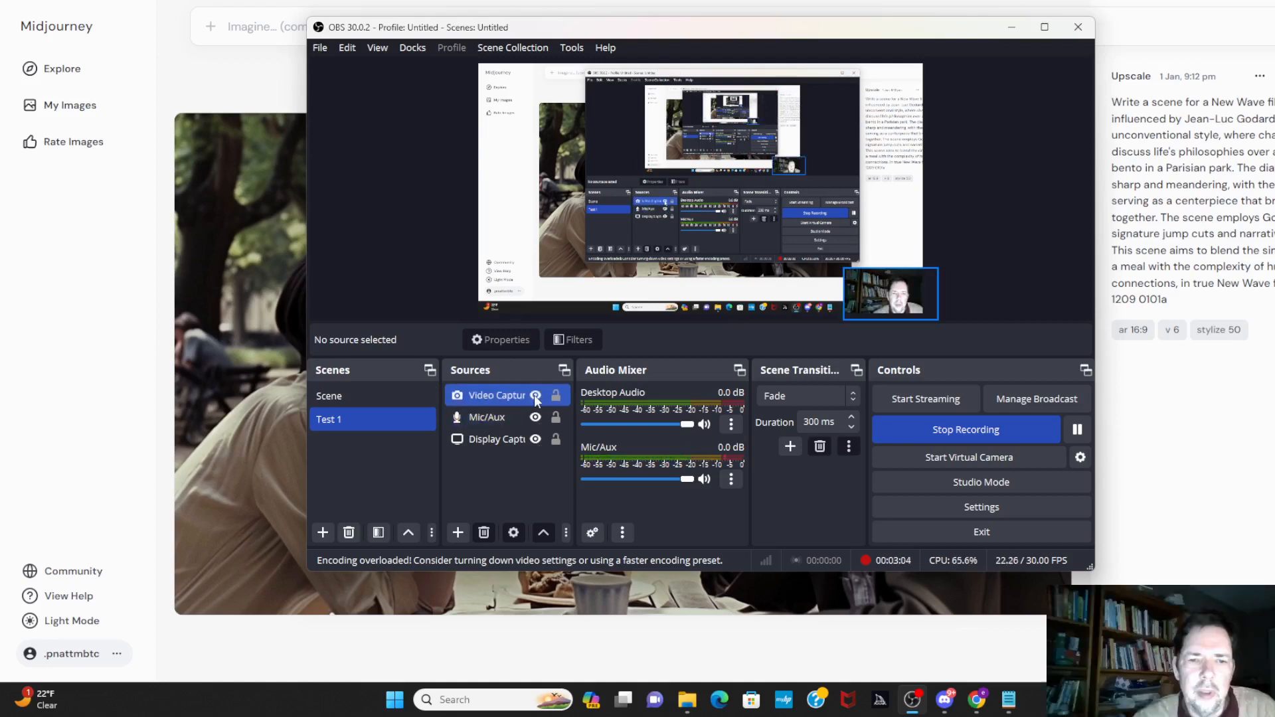
pyautogui.click(1011, 27)
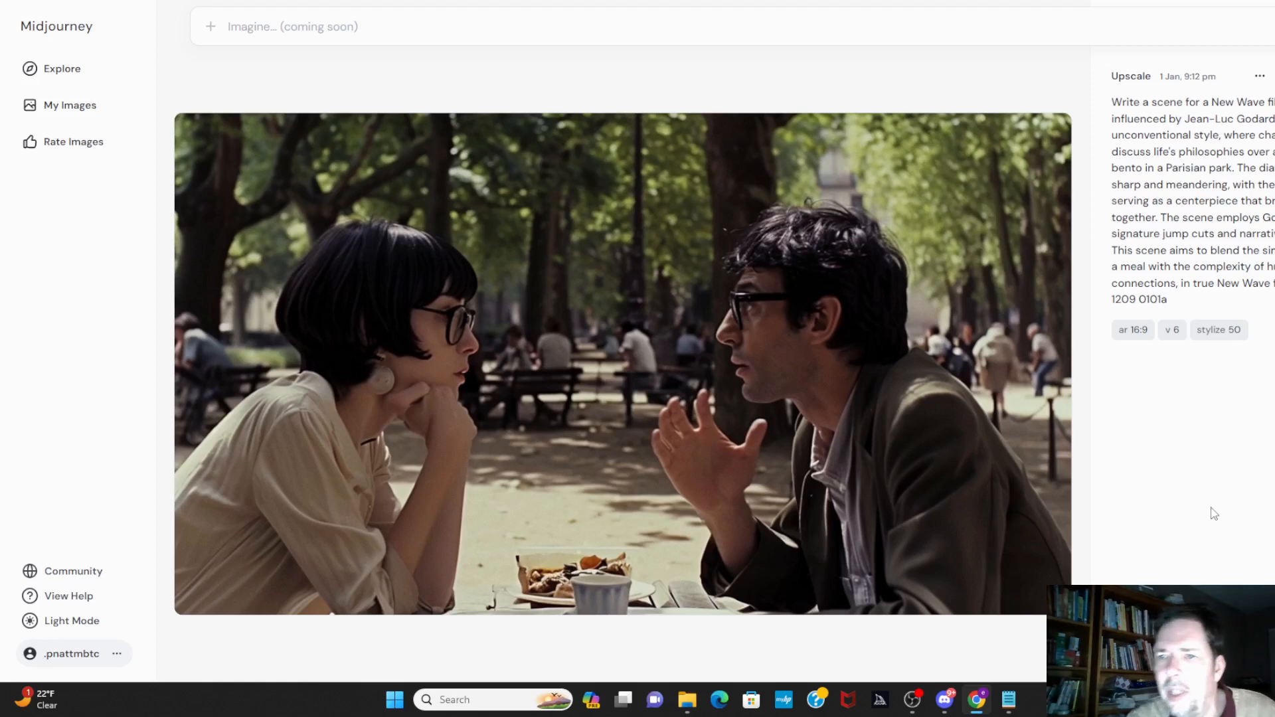
# - Highlight the full prompt of the New Wave film scene and view its image enlarged
pyautogui.moveTo(1110, 104); pyautogui.dragTo(1274, 292)
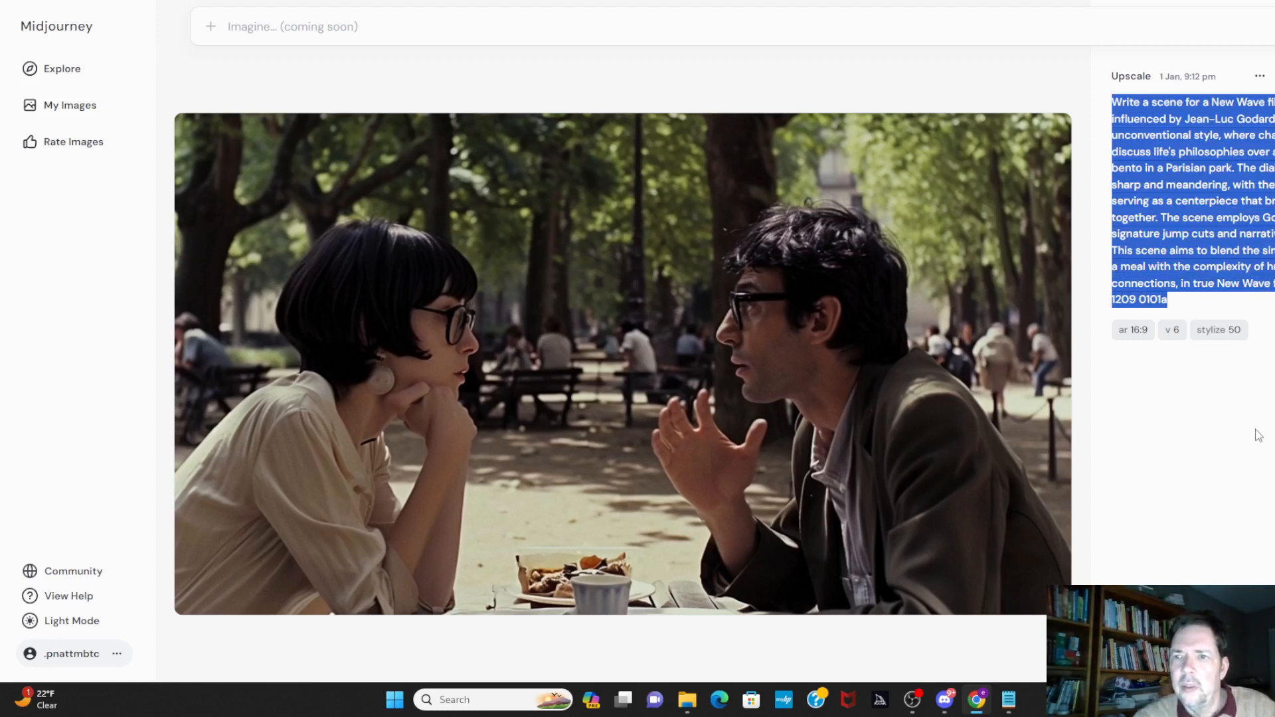
pyautogui.click(1197, 399)
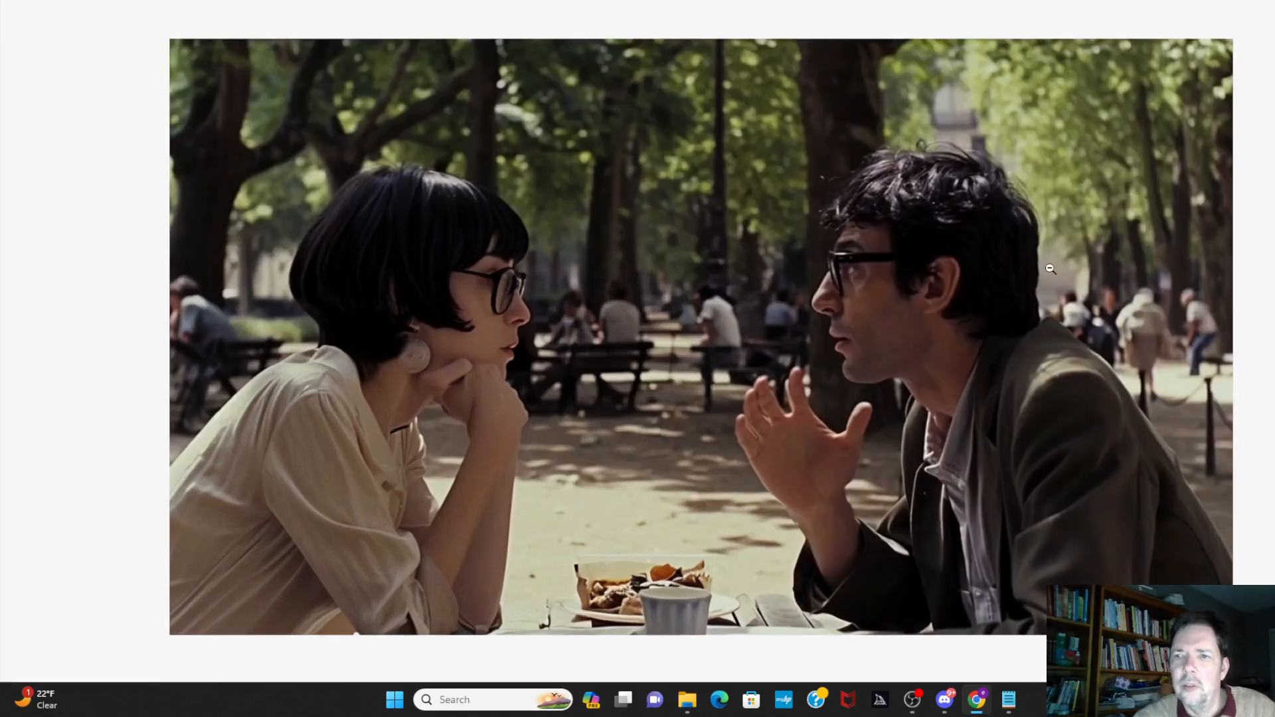
pyautogui.click(330, 180)
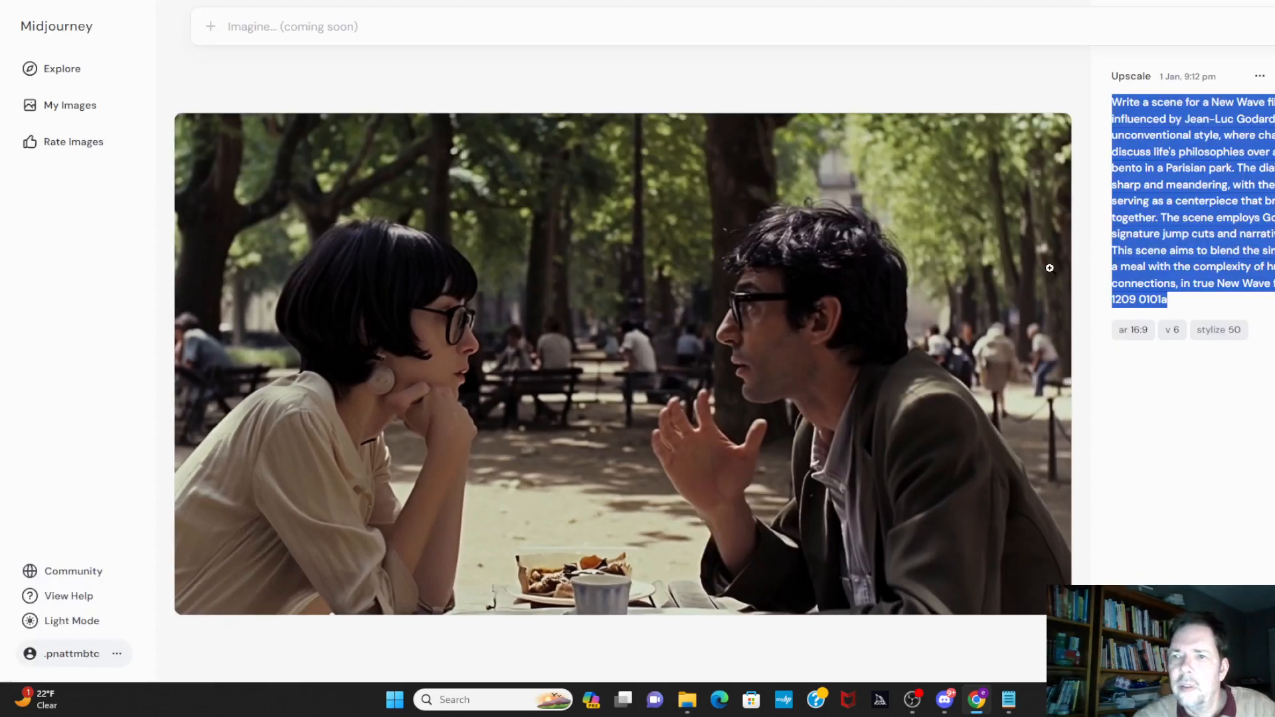
# - Open the round bento box image from My Images and highlight its prompt's opening words through "Pablo Neruda"
pyautogui.click(100, 110)
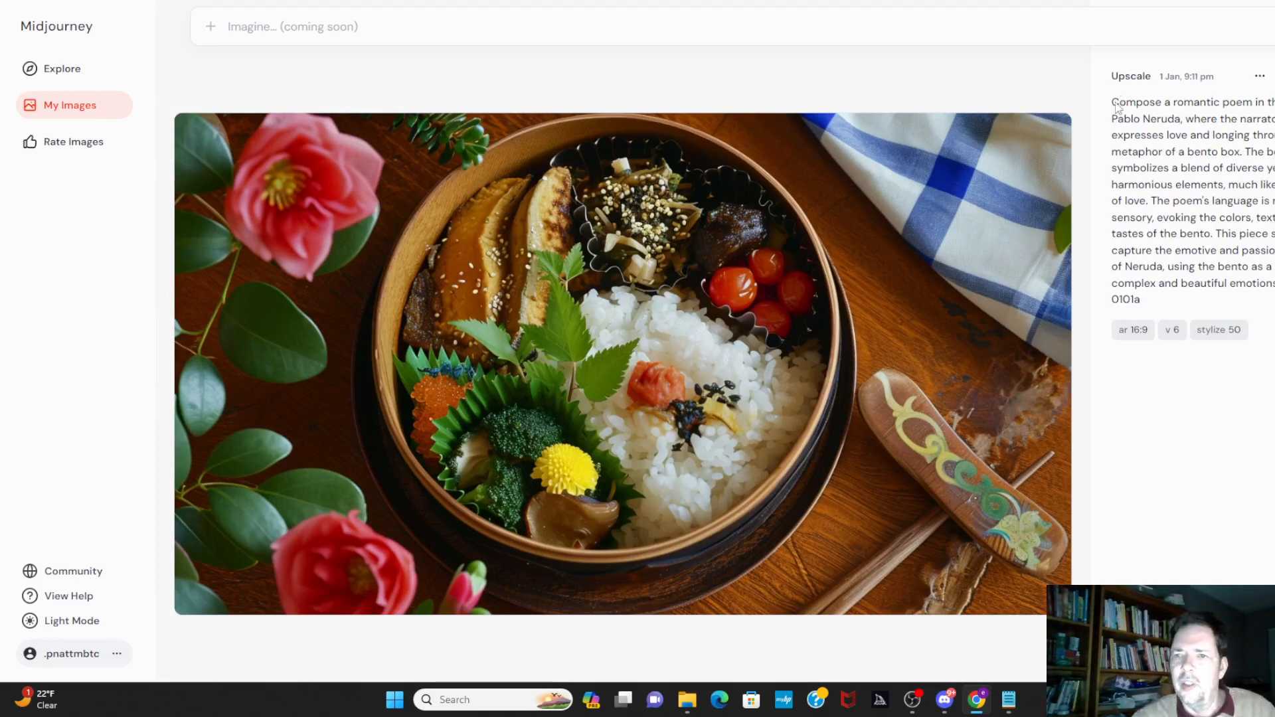
pyautogui.moveTo(1113, 103); pyautogui.dragTo(1181, 118)
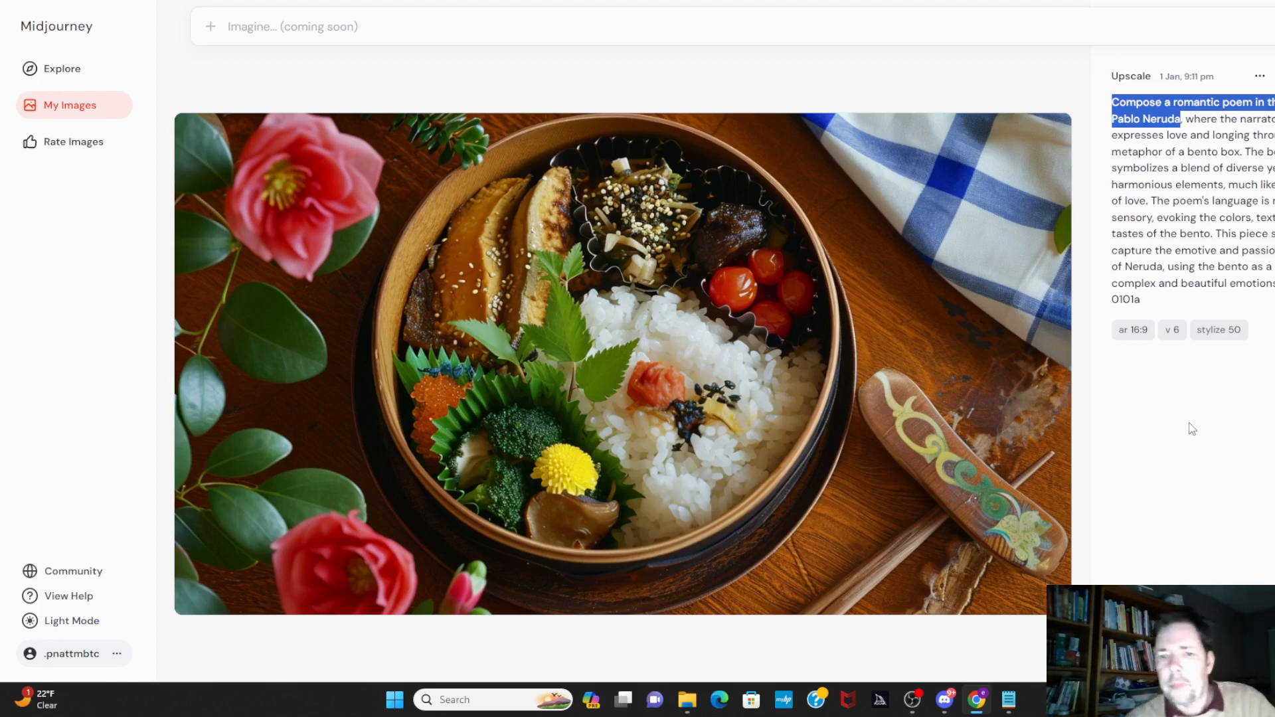
# - Advance past the Anthony Bourdain image to the futuristic café image and highlight its prompt's opening through "a bento-themed café"
pyautogui.press('Right')
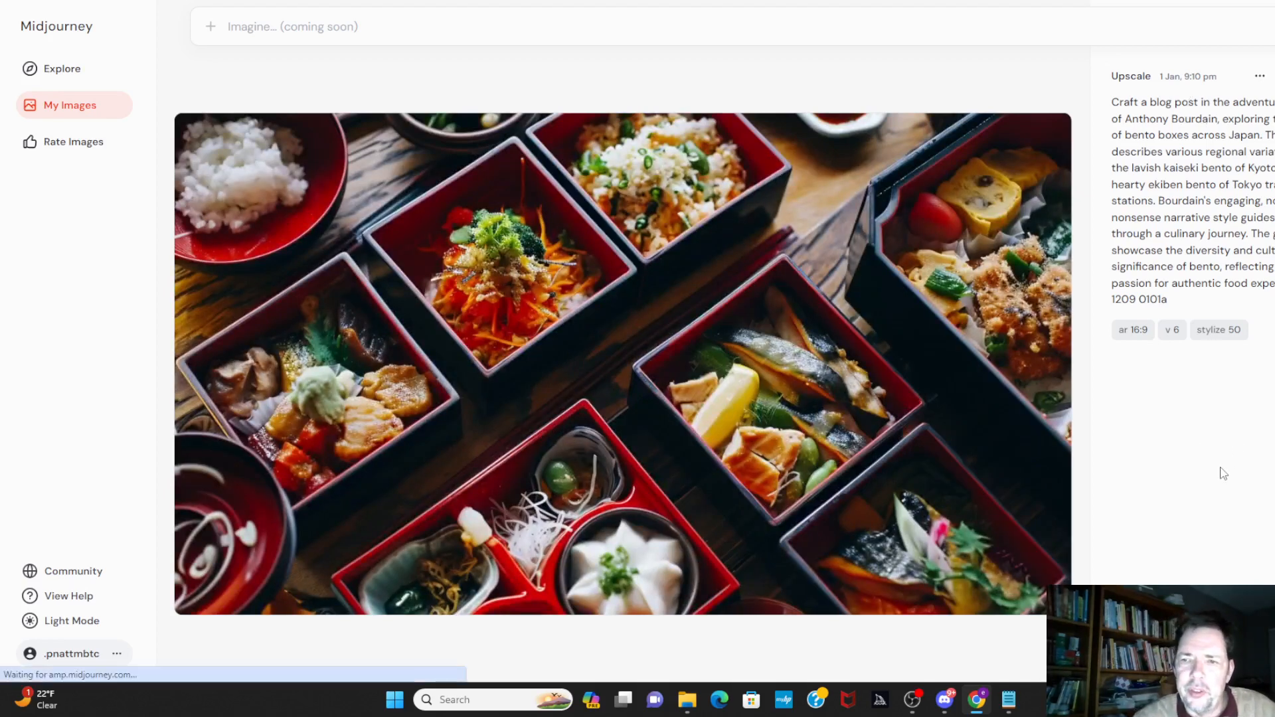
pyautogui.press('Right')
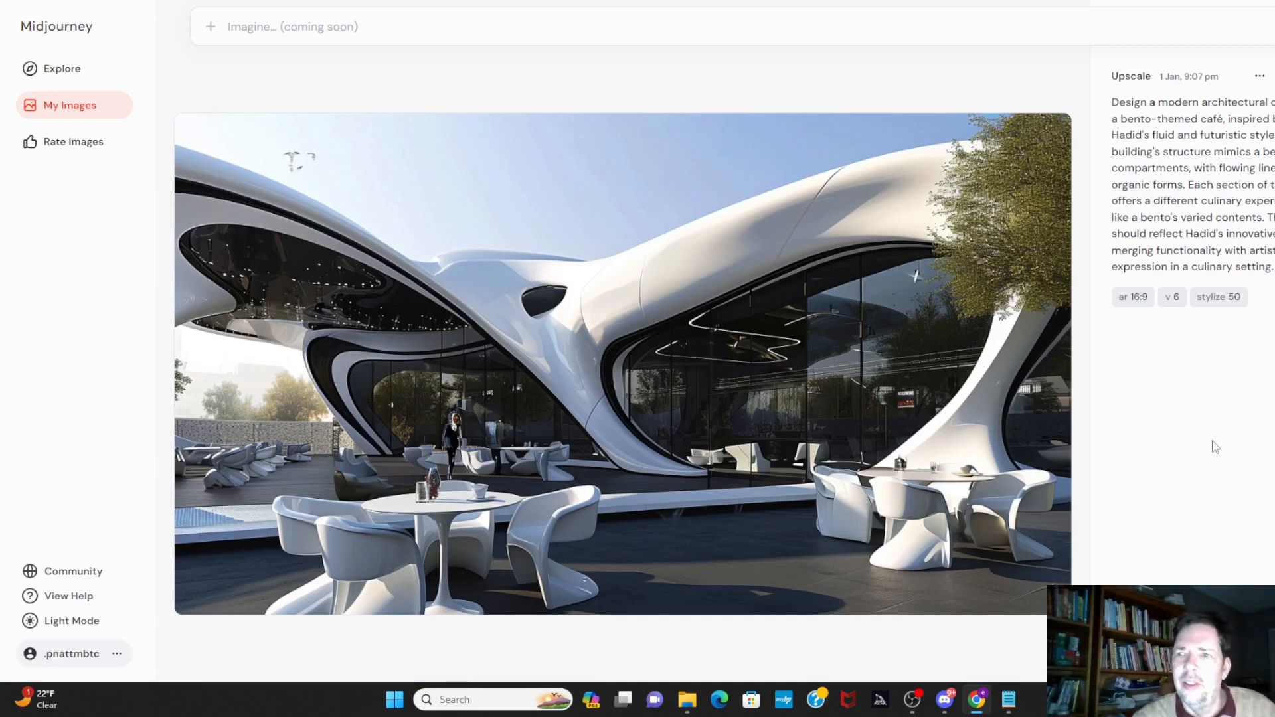
pyautogui.moveTo(1112, 102); pyautogui.dragTo(1226, 116)
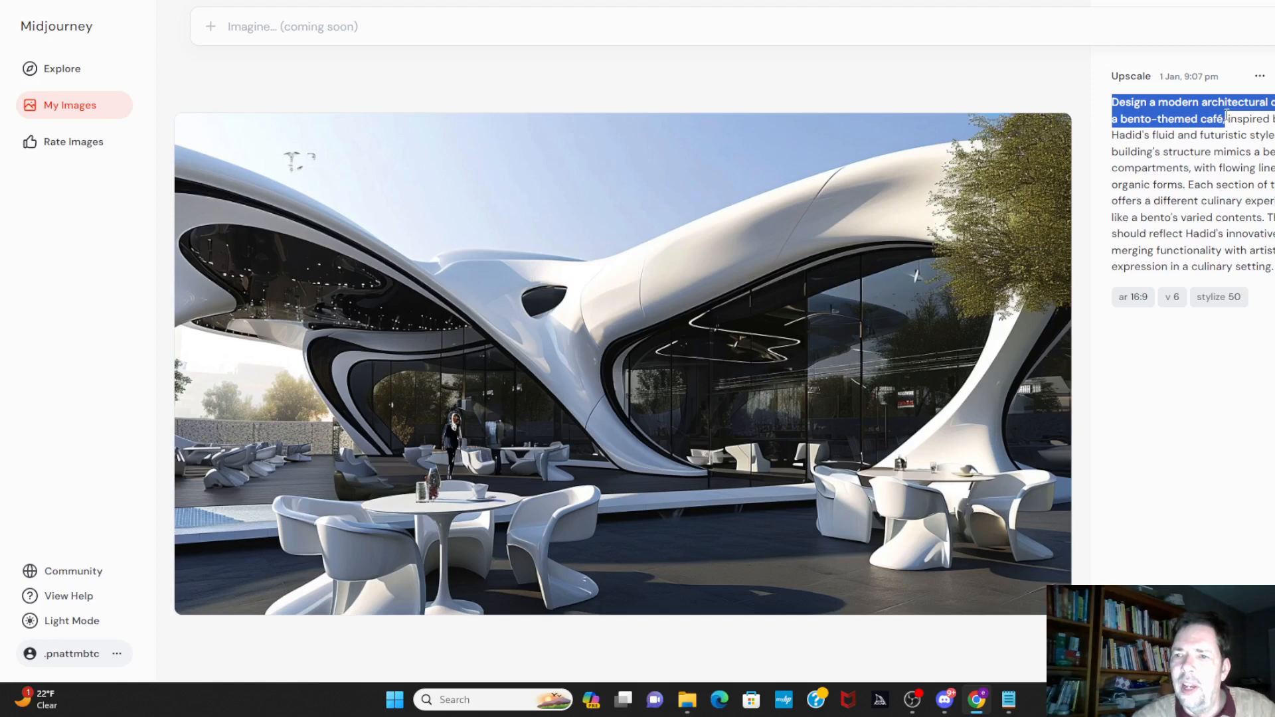
# - Extend the café prompt highlight through "compartments," and advance past the café interior to the black-and-white Kyoto artisans image
pyautogui.moveTo(1226, 117); pyautogui.dragTo(1196, 174)
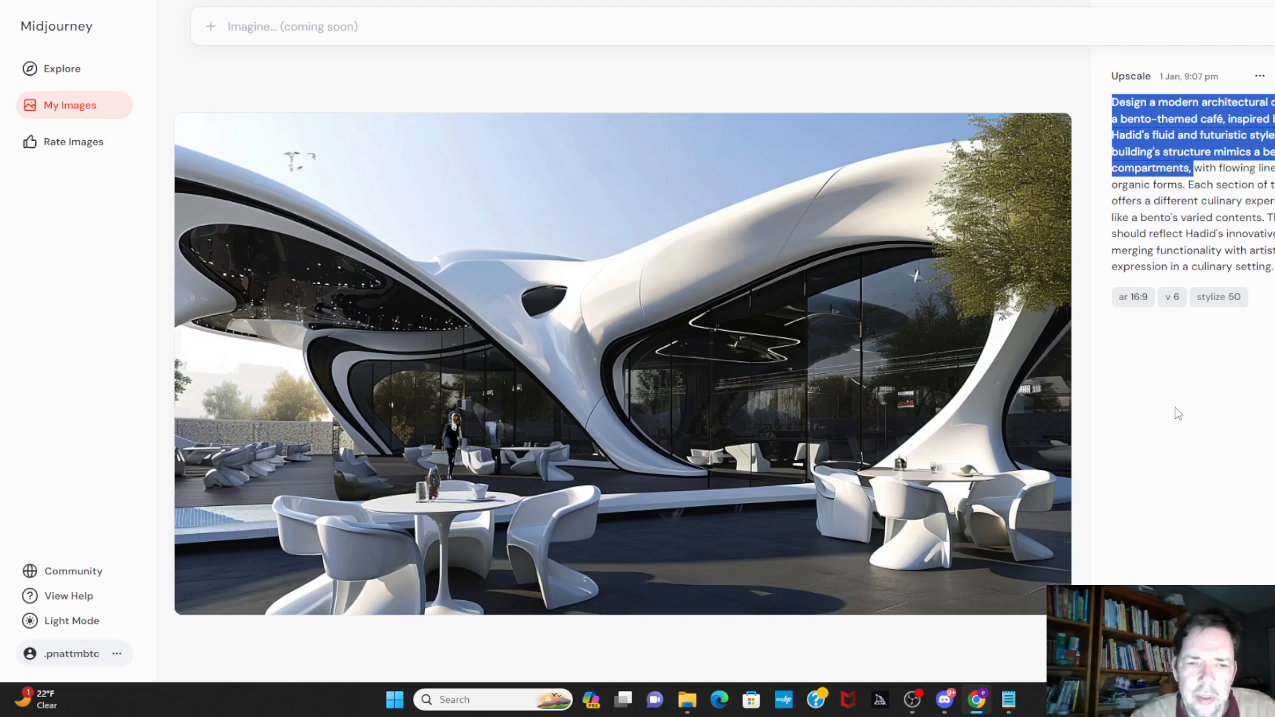
pyautogui.press('Right')
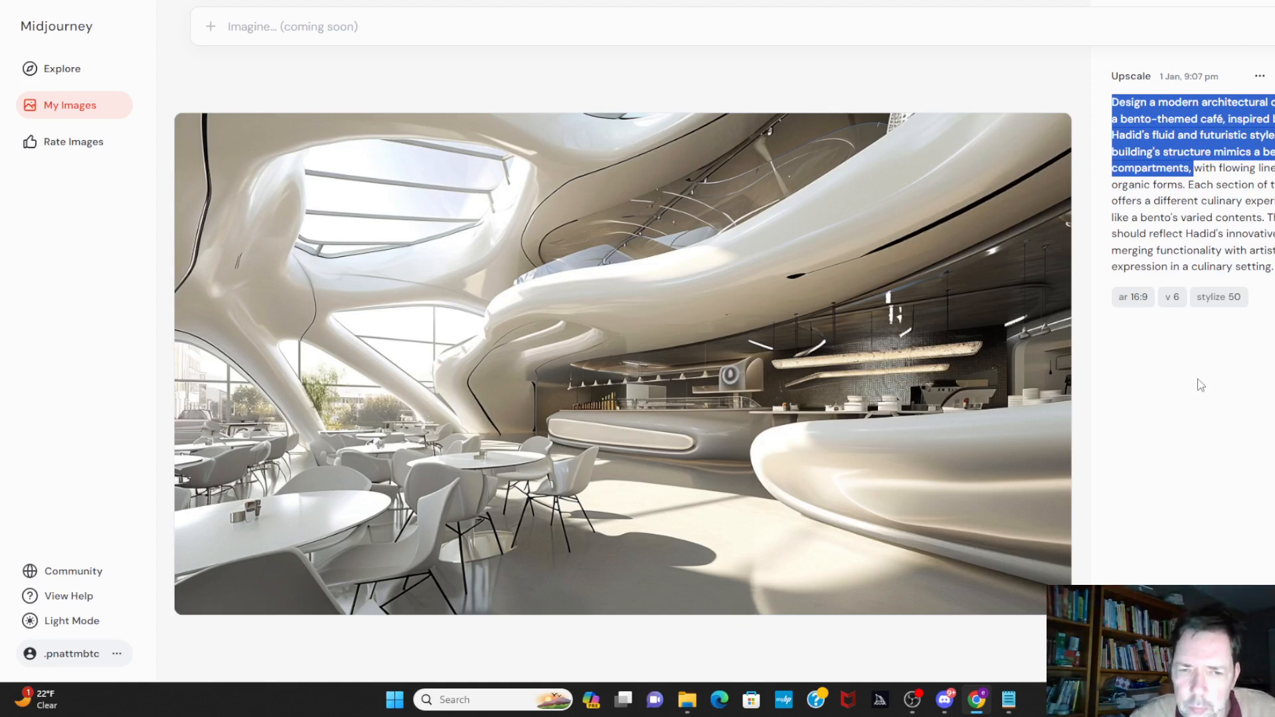
pyautogui.press('Right')
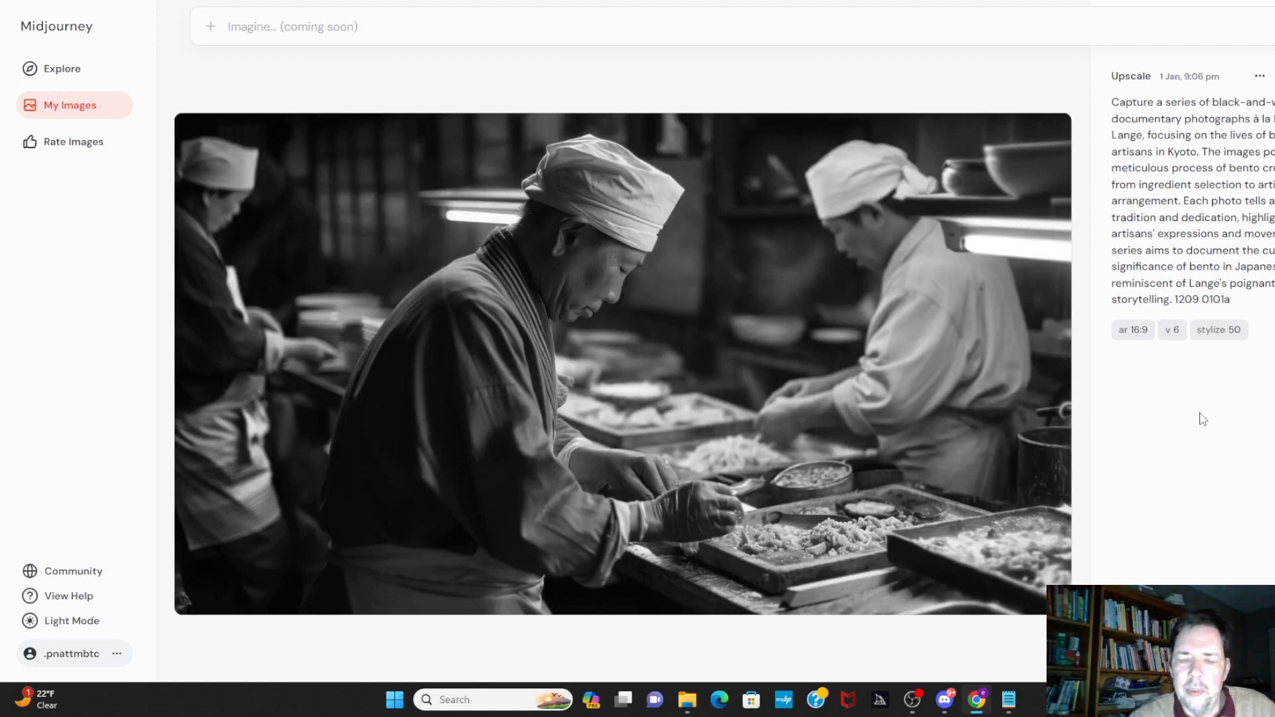
# - Advance through the cyberpunk vendor, Edo-period, fantasy mage and Tokyo bento images to the anime romantic comedy scene
pyautogui.press('Right')
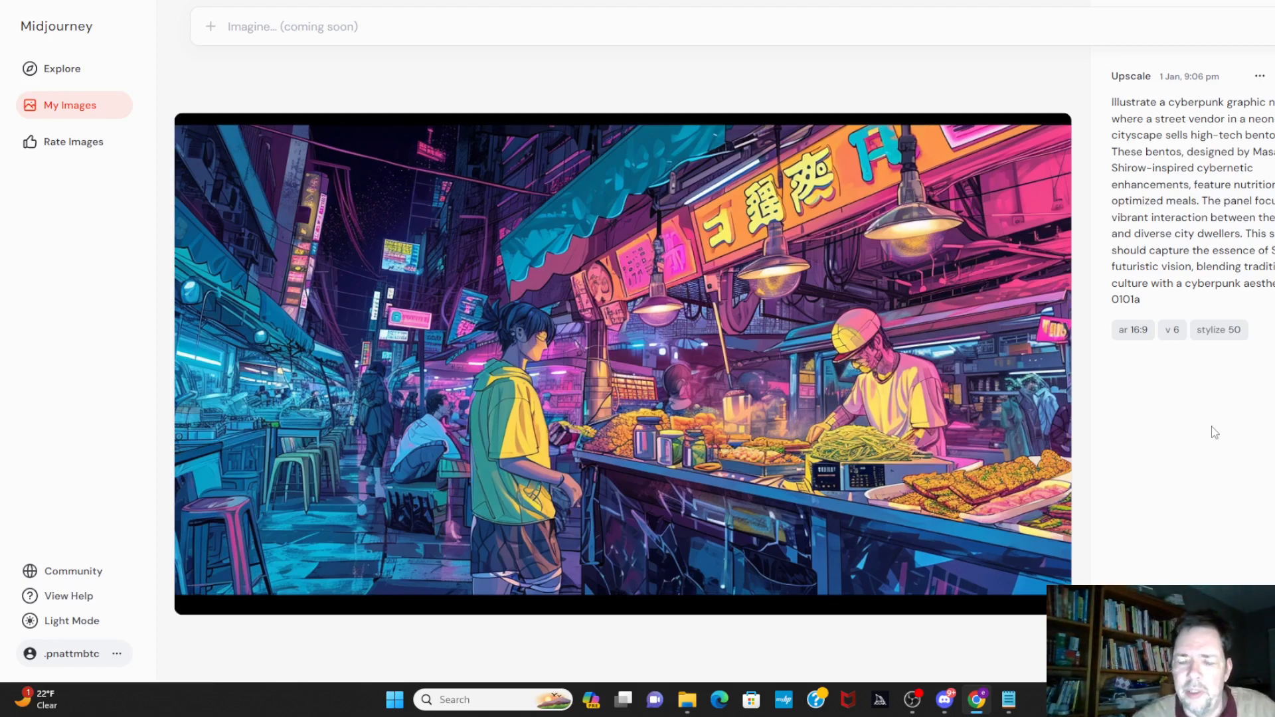
pyautogui.press('Right')
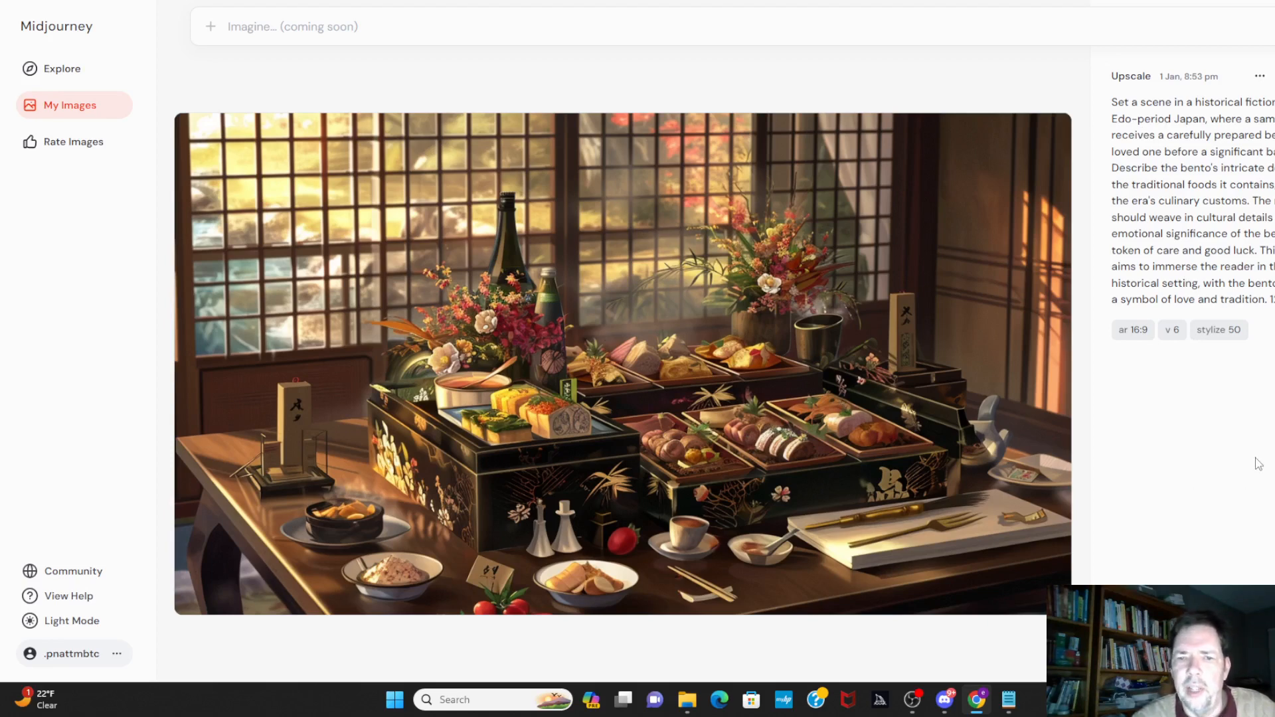
pyautogui.press('Right')
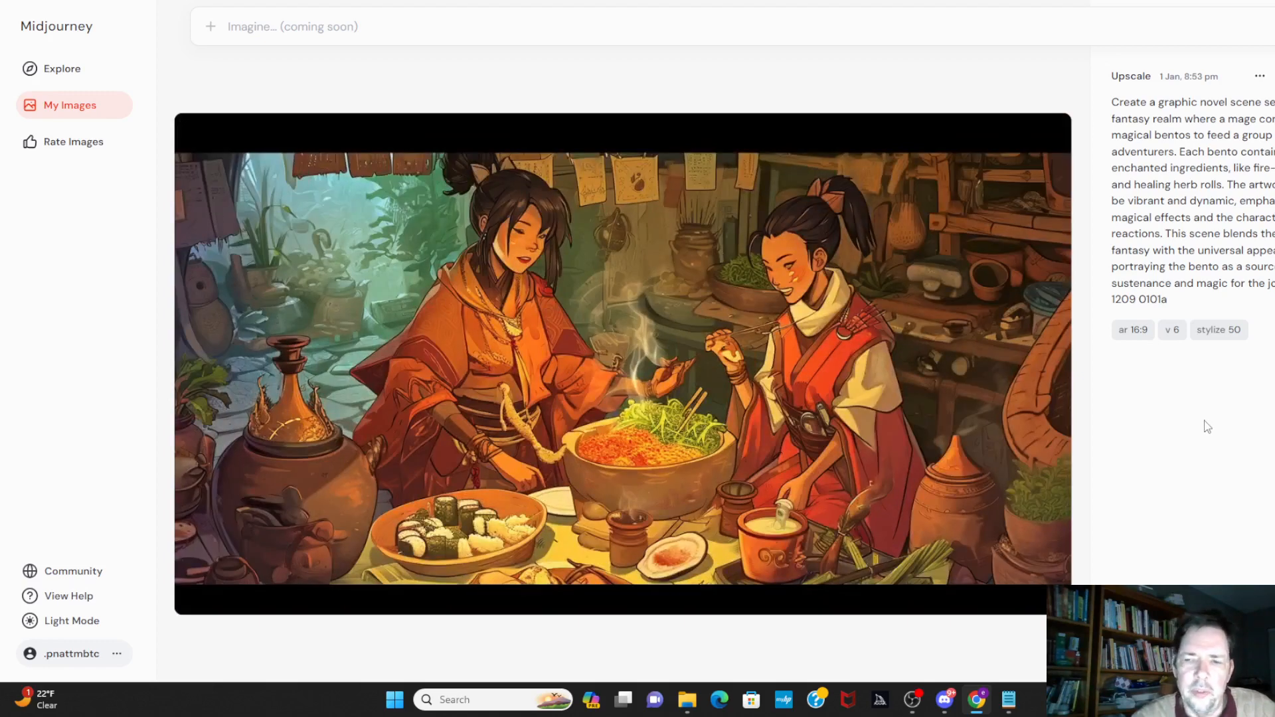
pyautogui.press('Right')
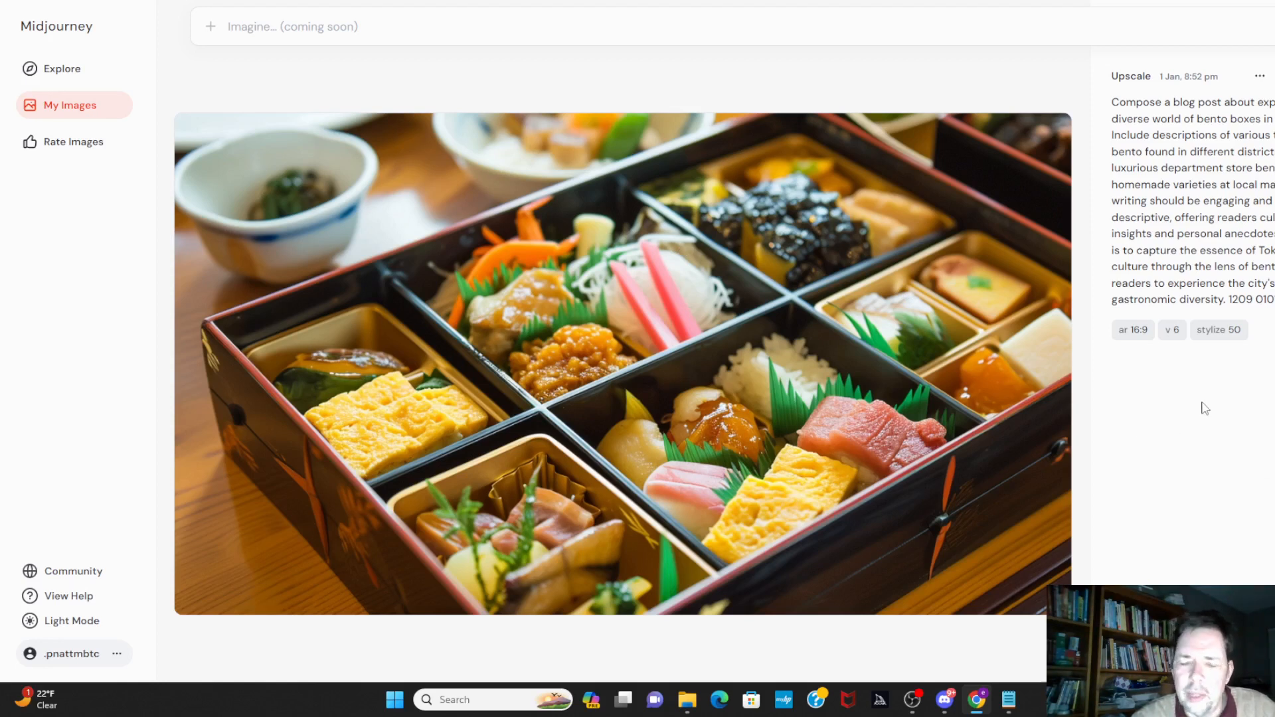
pyautogui.press('Right')
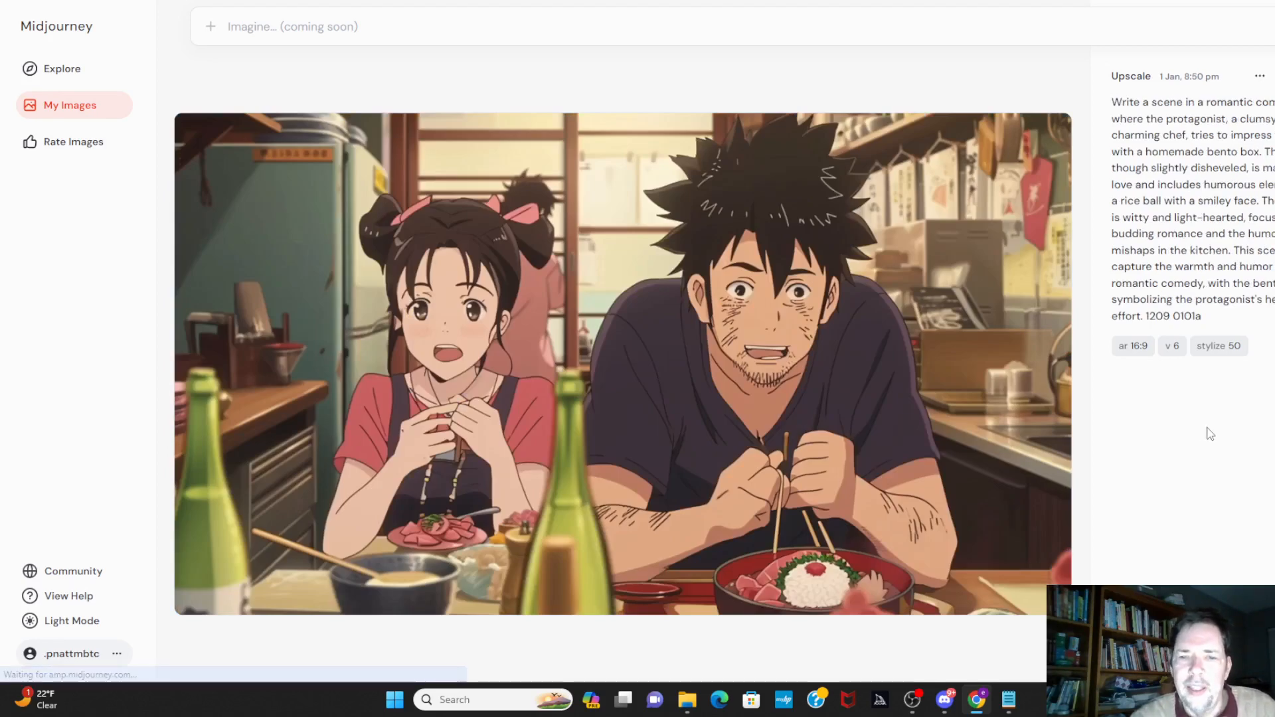
# - Compare the anime and photographic versions of the romantic comedy kitchen scene by alternating between them
pyautogui.press('Right')
pyautogui.press('Left')
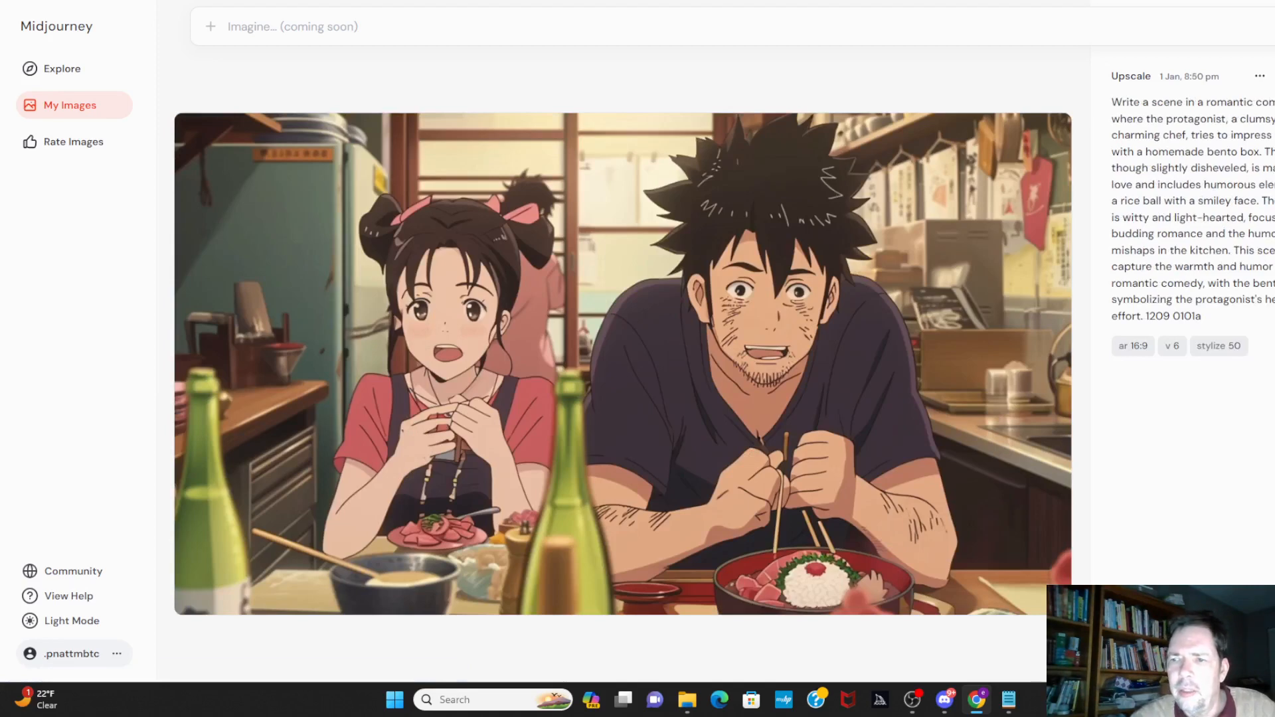
pyautogui.press('Left')
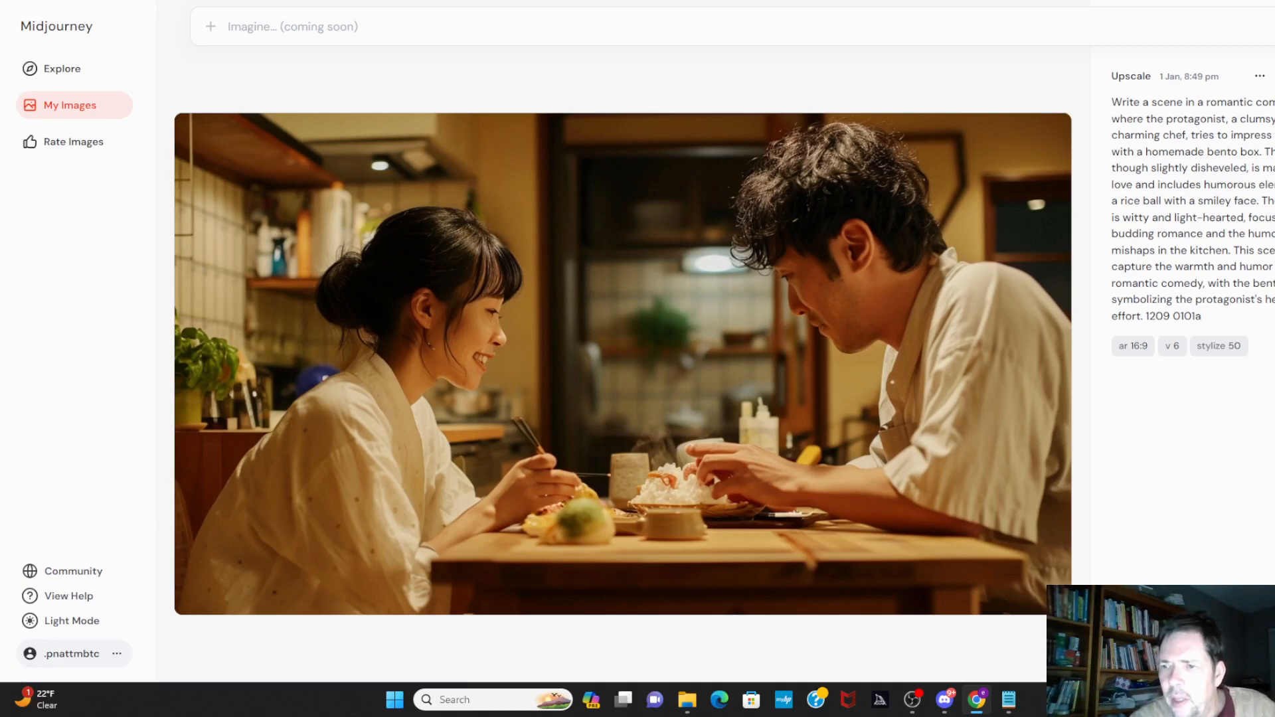
pyautogui.press('Right')
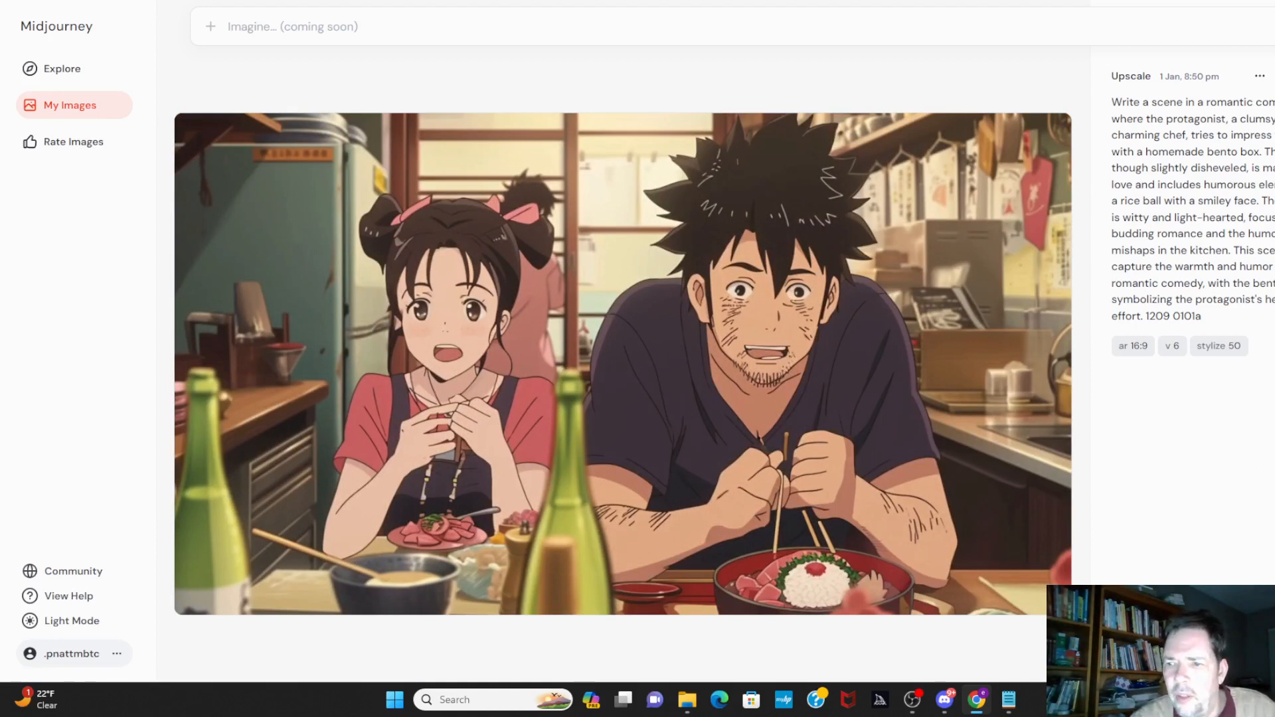
pyautogui.press('Left')
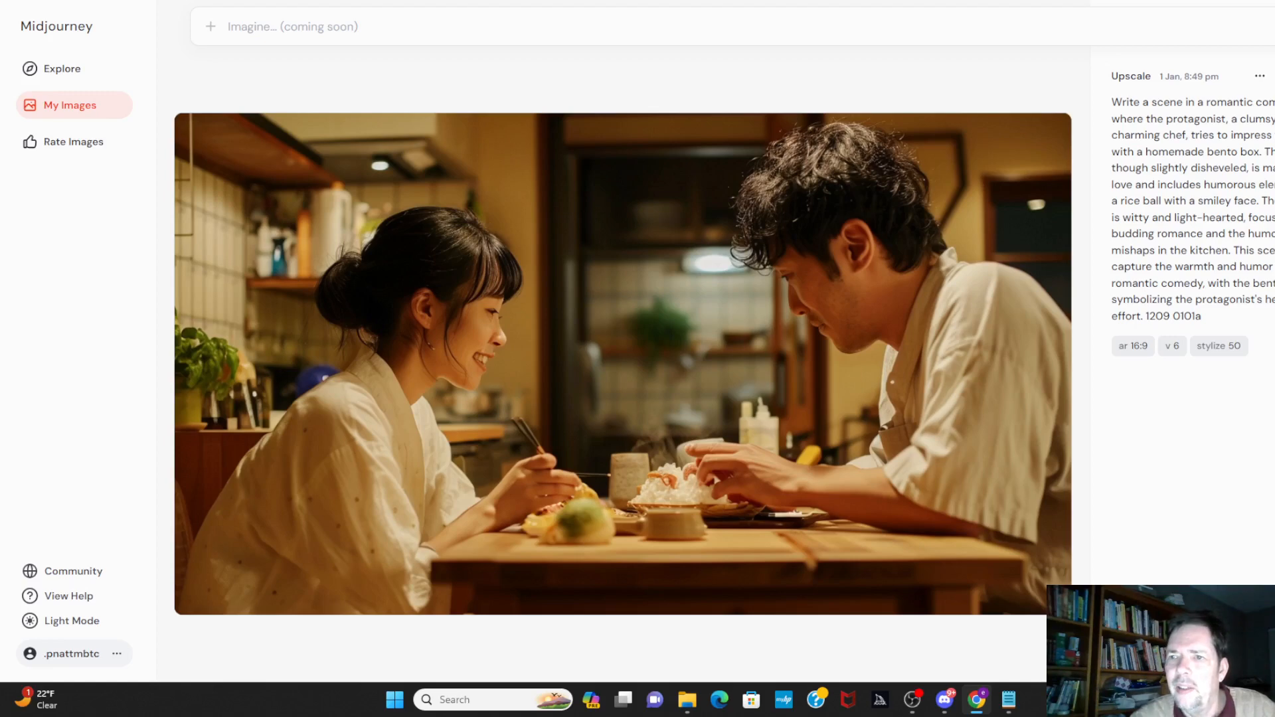
pyautogui.press('Right')
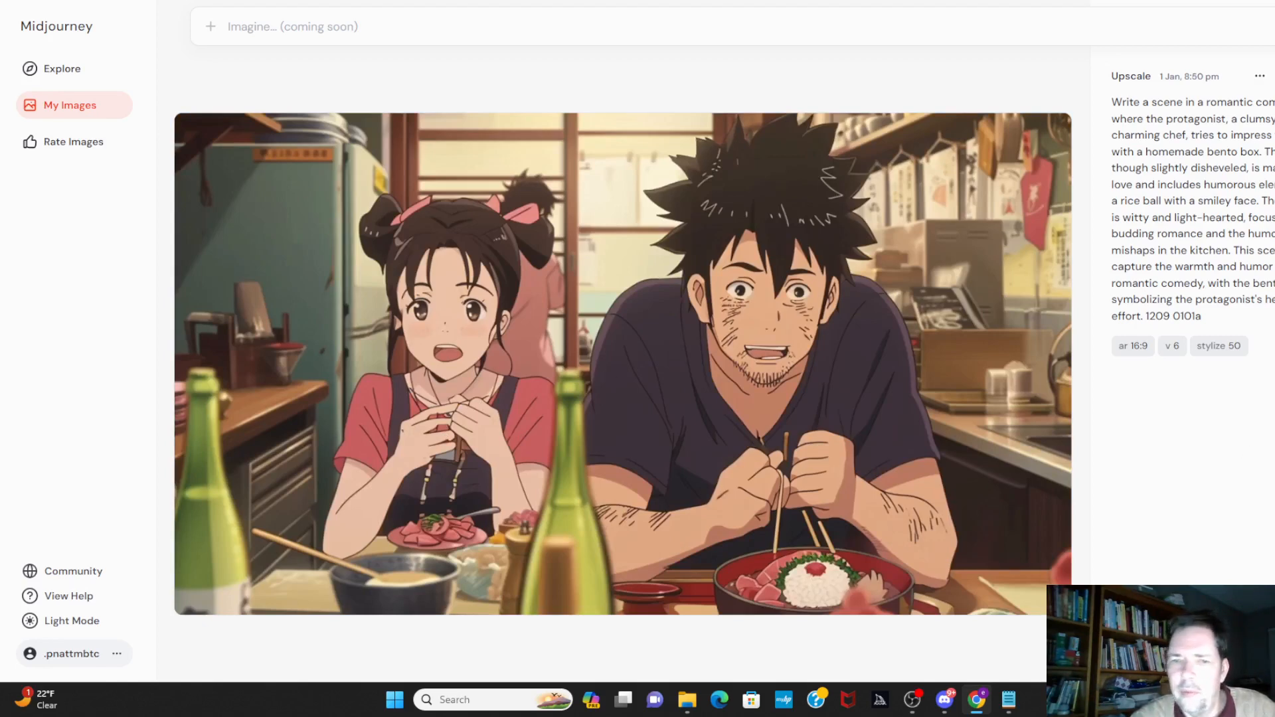
pyautogui.press('Left')
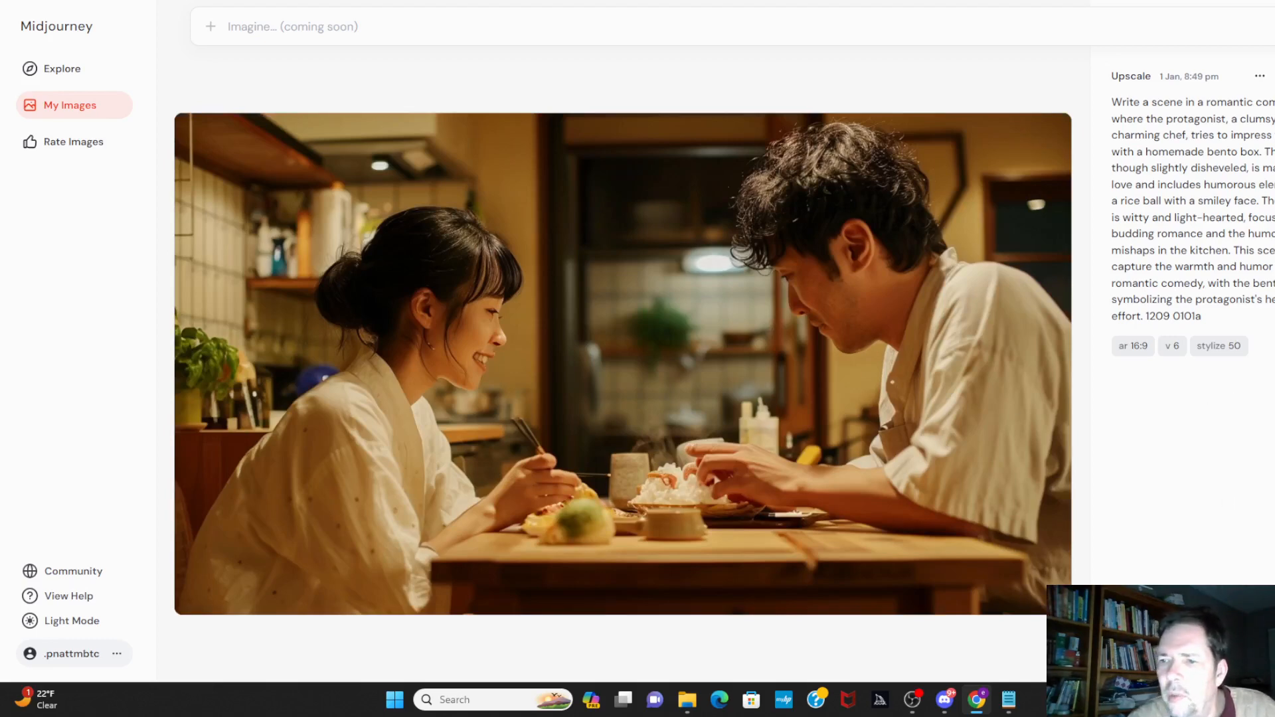
# - View the forest animals, space station, minimalist and still-life bento images, ending on the surreal bento digital painting
pyautogui.press('Left')
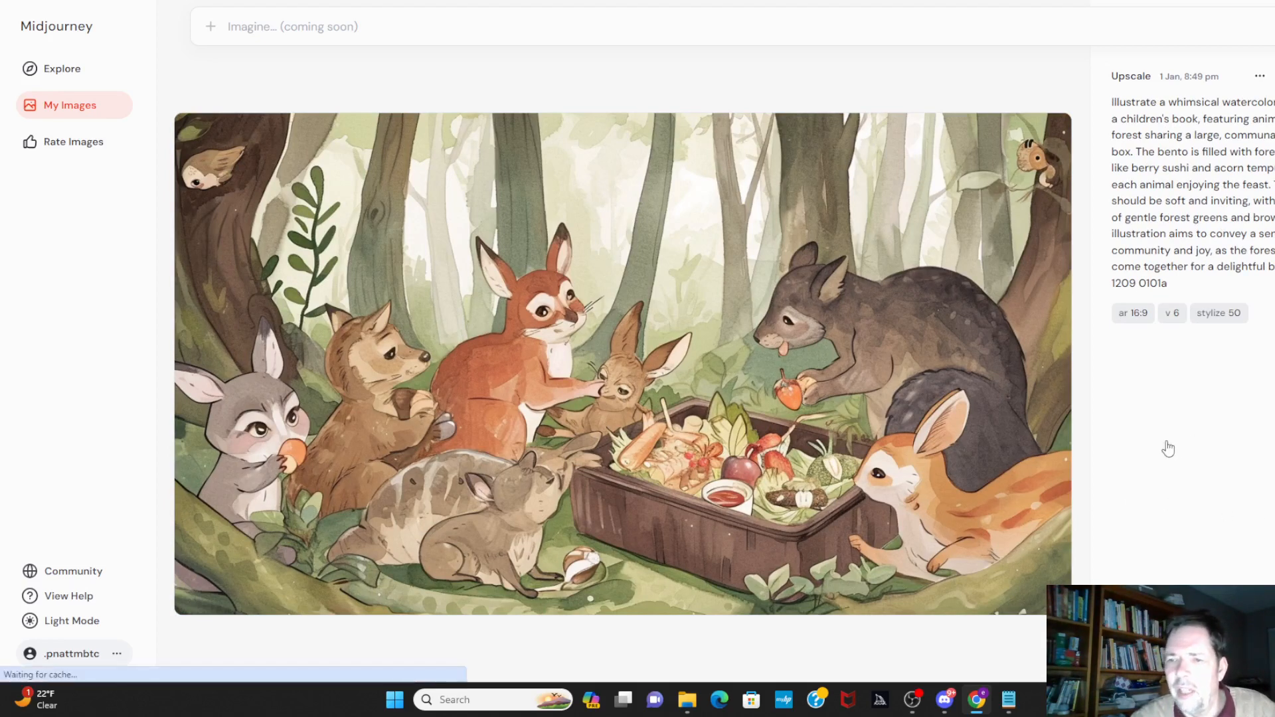
pyautogui.press('Right')
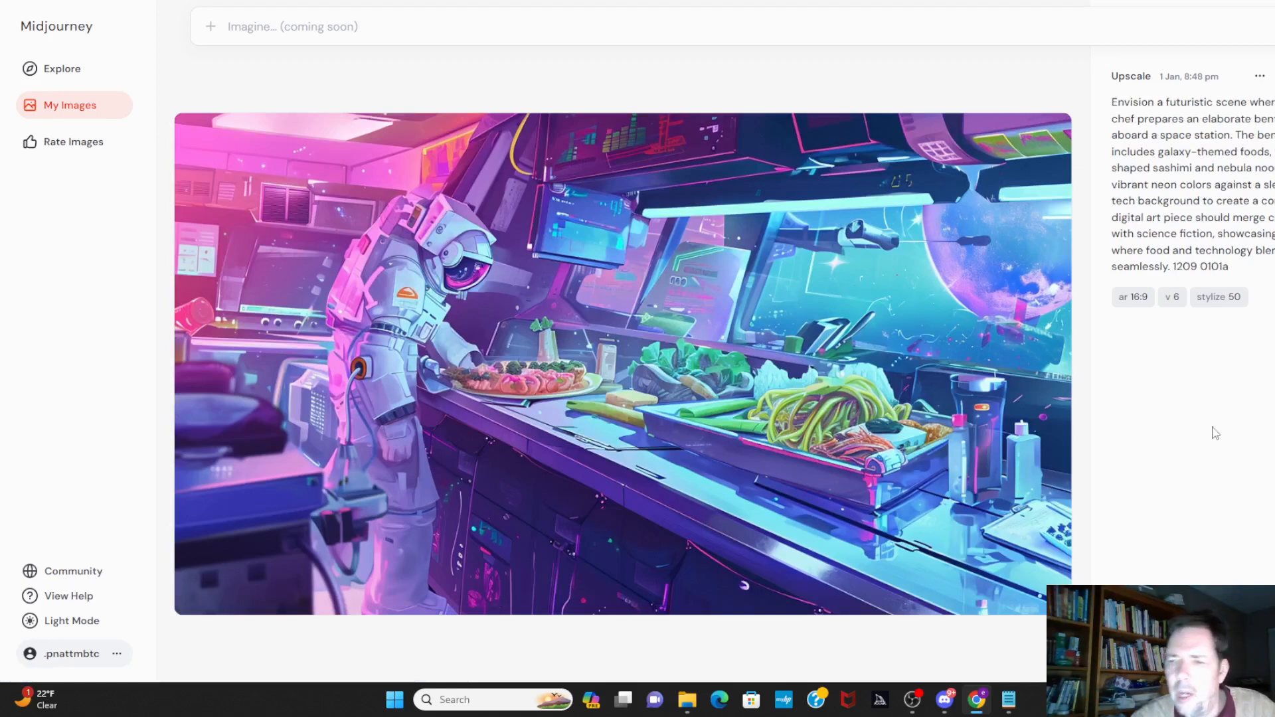
pyautogui.press('Right')
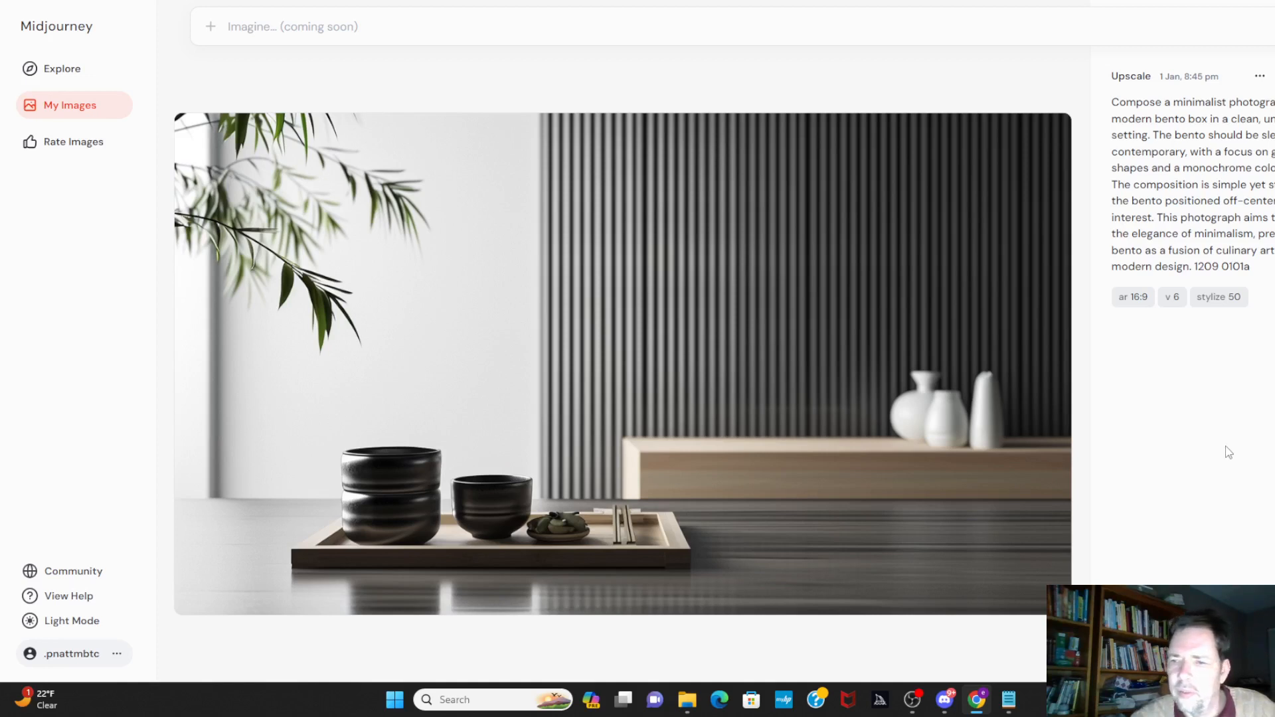
pyautogui.press('Right')
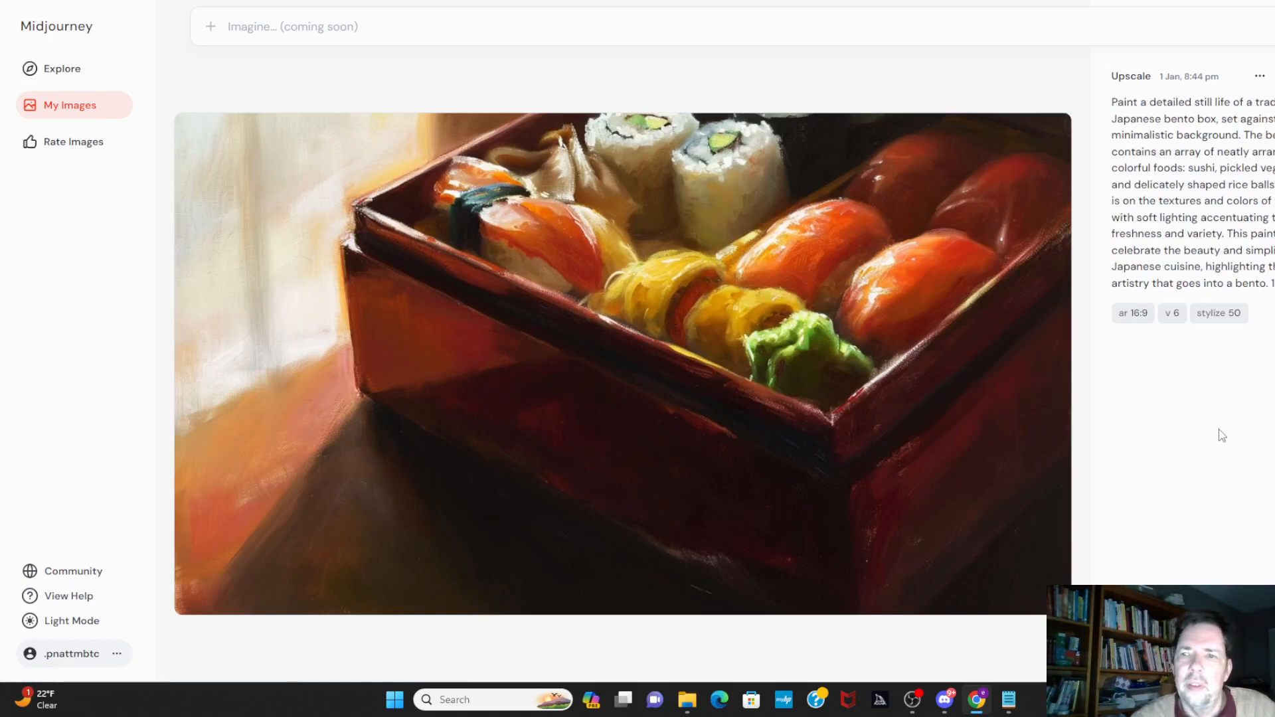
pyautogui.press('Right')
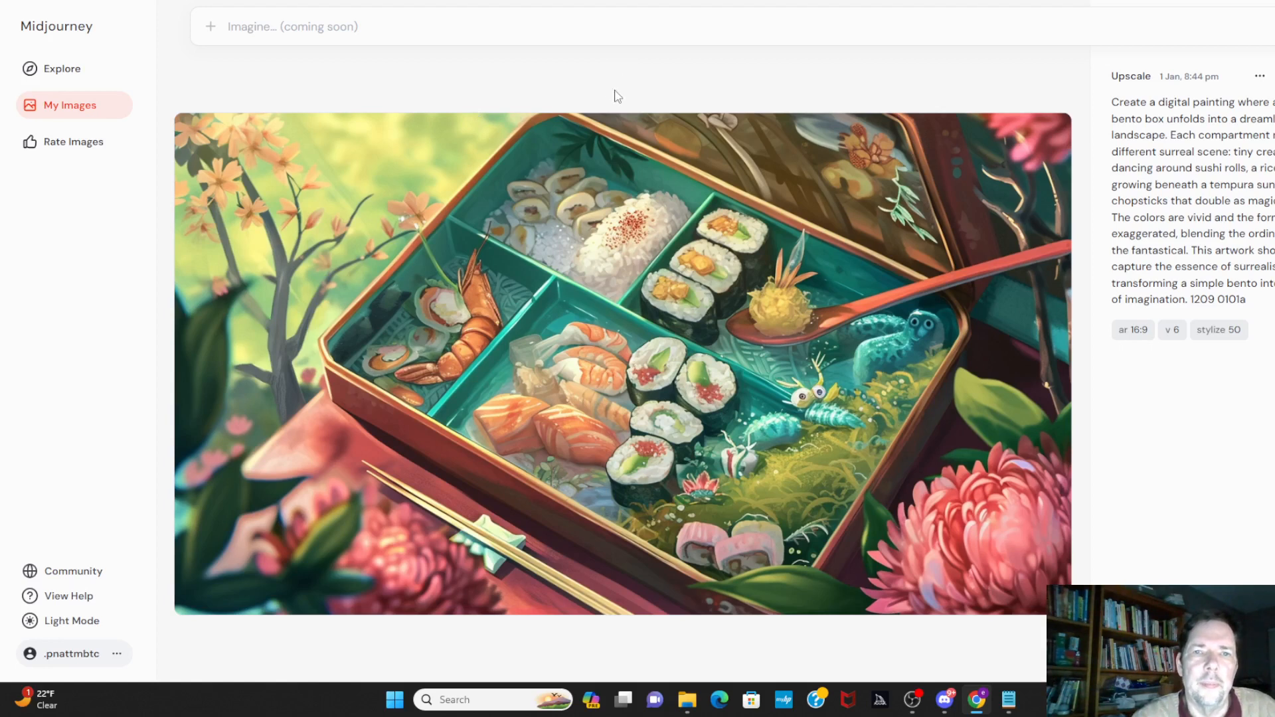
# - Switch to Midlibrary, return to its home page, and filter the full styles collection by "genres"
pyautogui.press('F5')
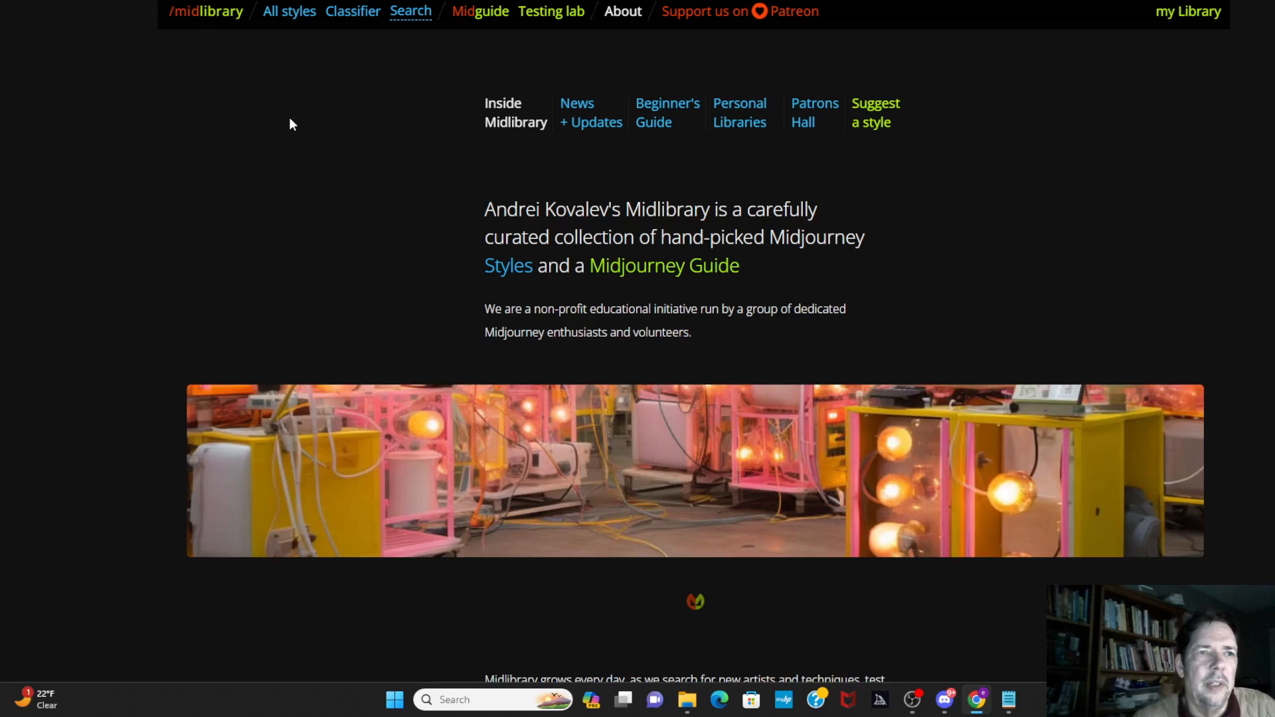
pyautogui.hotkey('alt', 'Left')
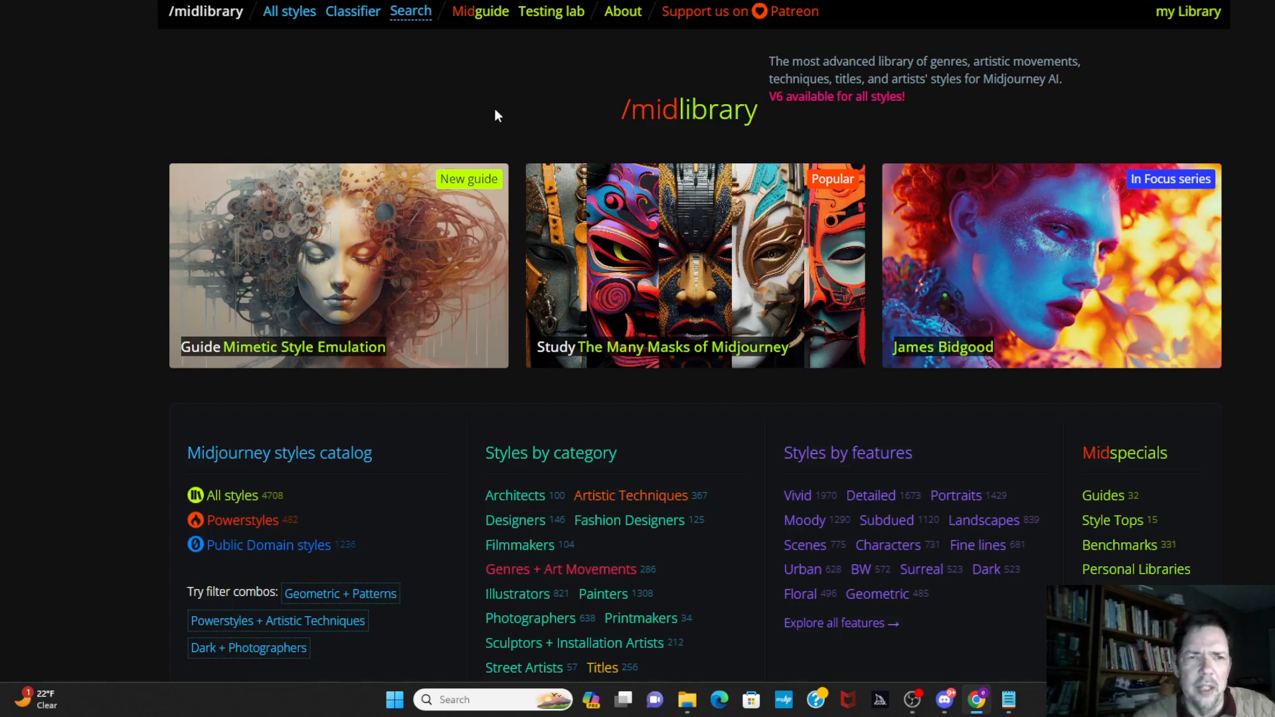
pyautogui.click(289, 11)
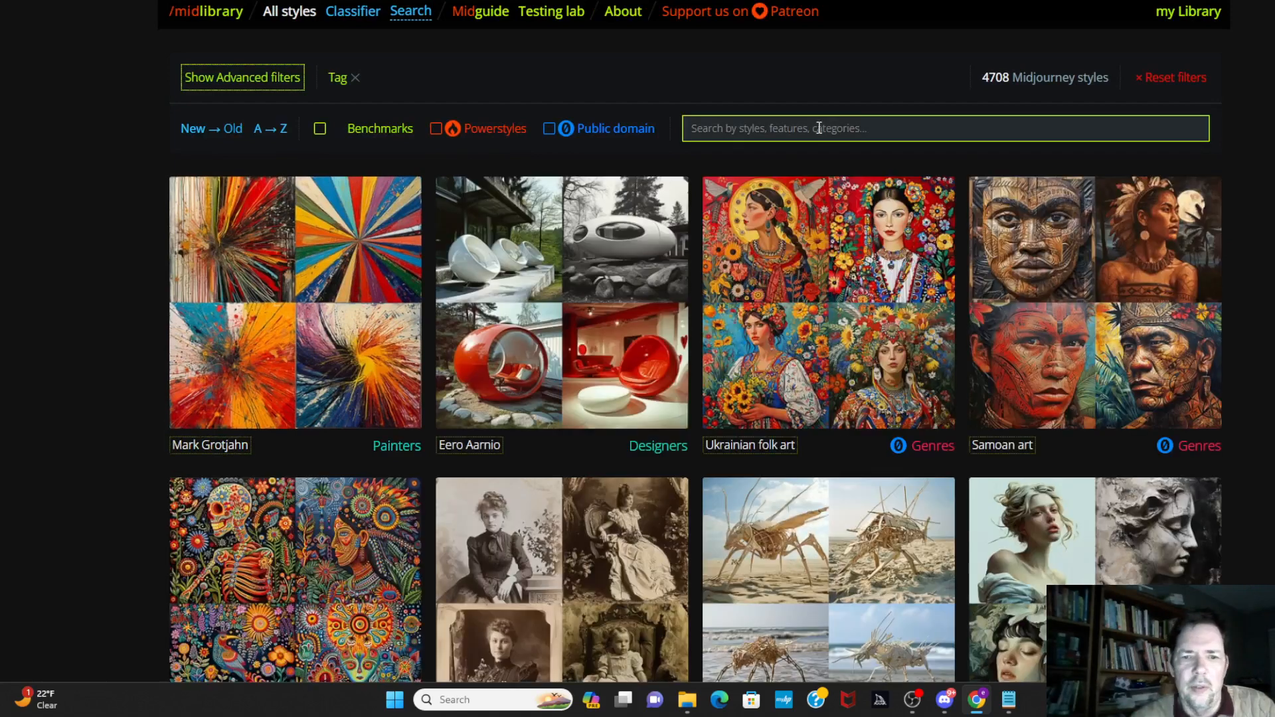
pyautogui.click(819, 128)
pyautogui.write('ge')
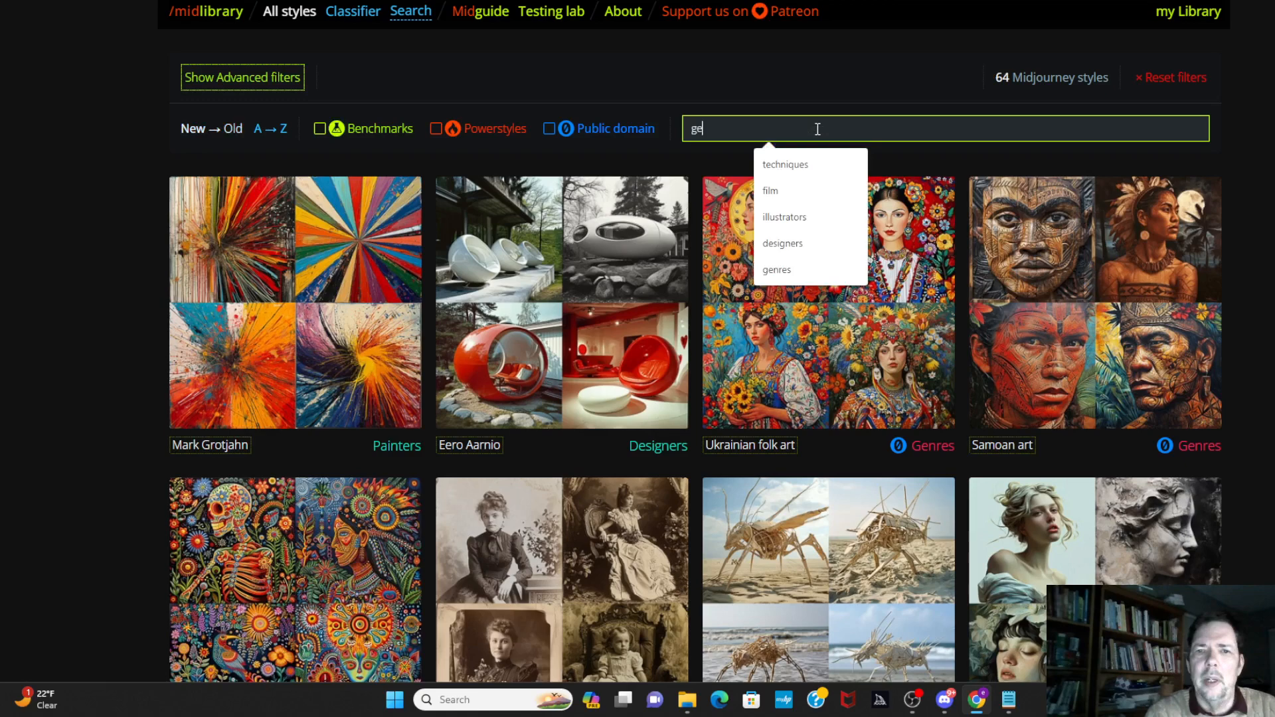
pyautogui.click(777, 270)
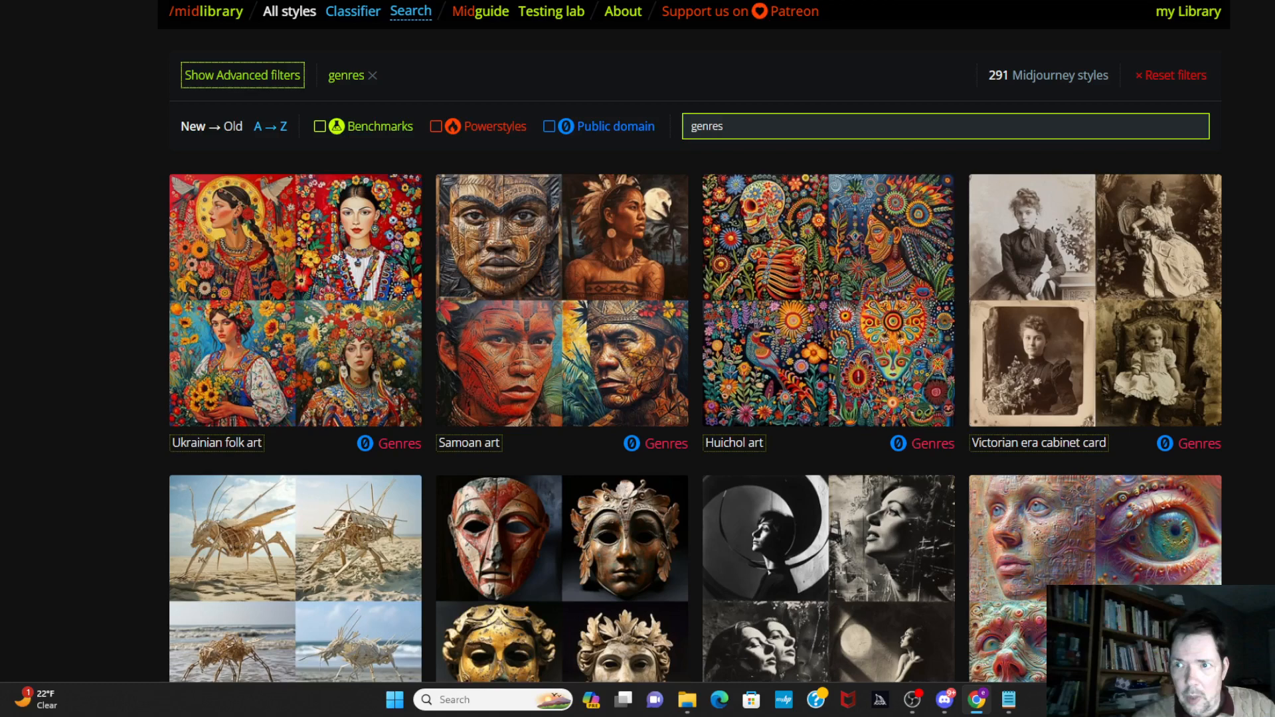
# - Examine the genre styles on the first results page, from Ukrainian folk art through the various mask styles
pyautogui.scroll(-15, 591, 569)
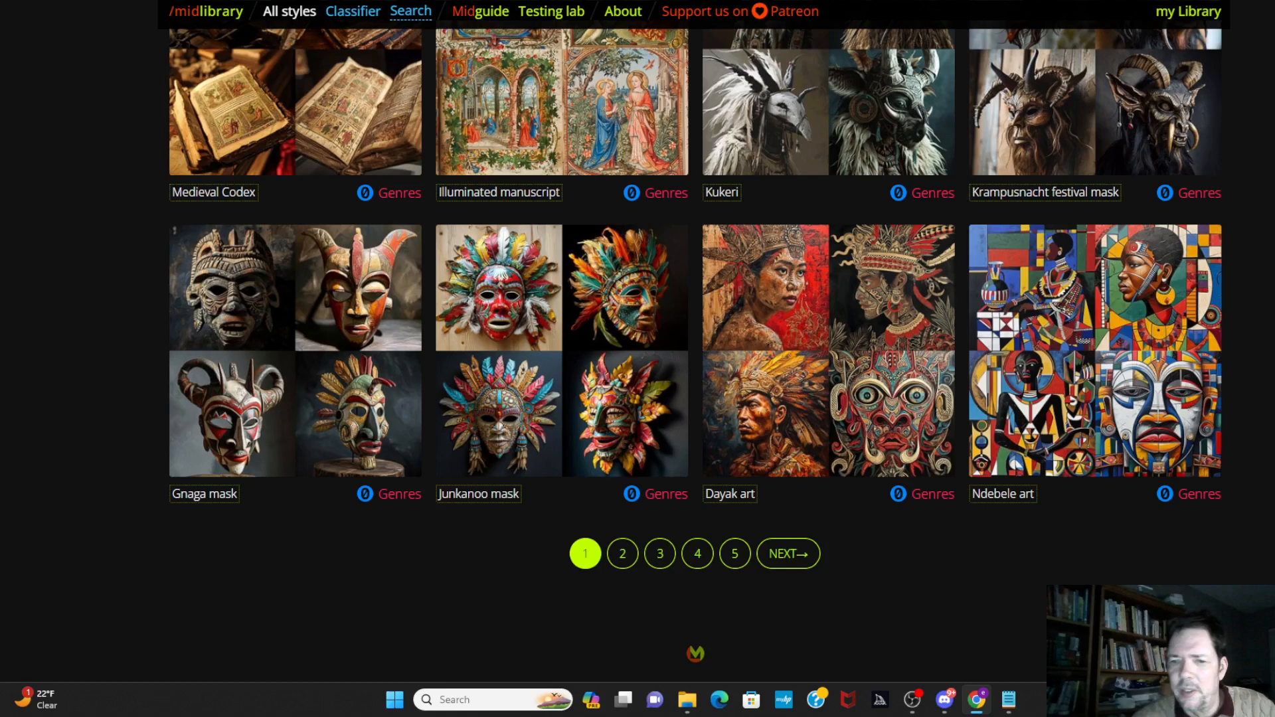
pyautogui.scroll(10, 637, 332)
pyautogui.scroll(2, 637, 359)
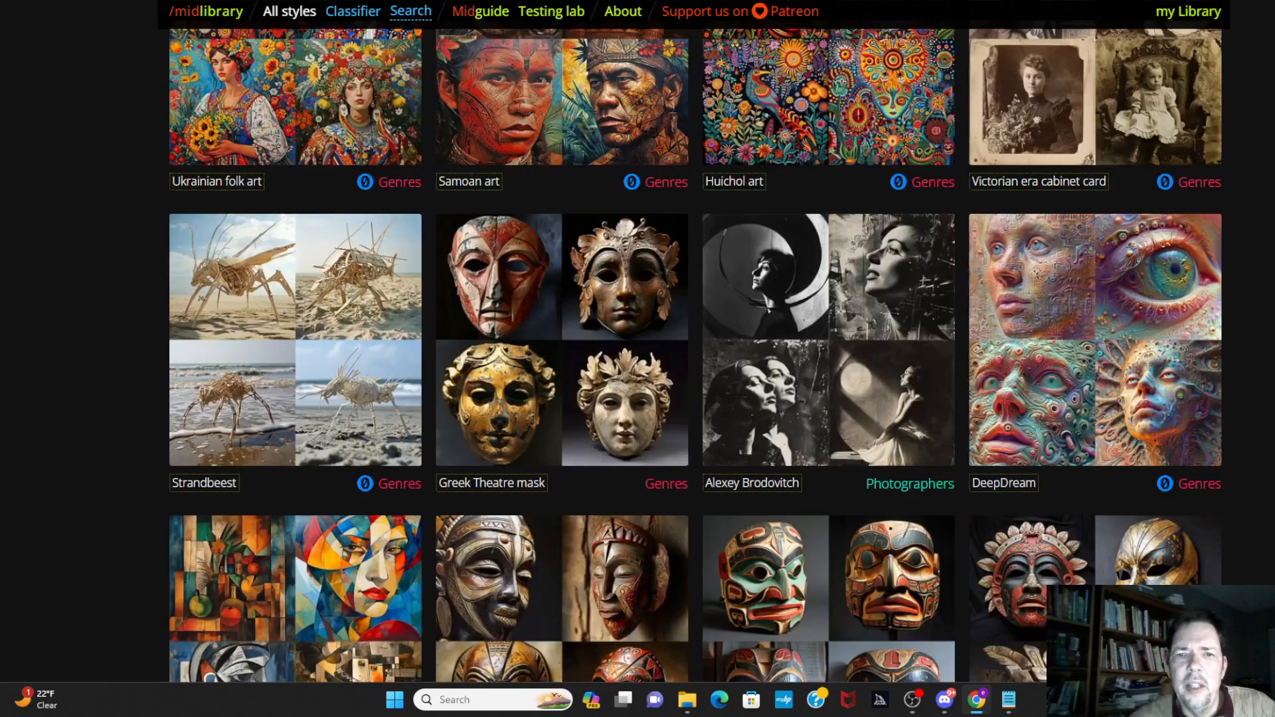
pyautogui.scroll(3, 638, 358)
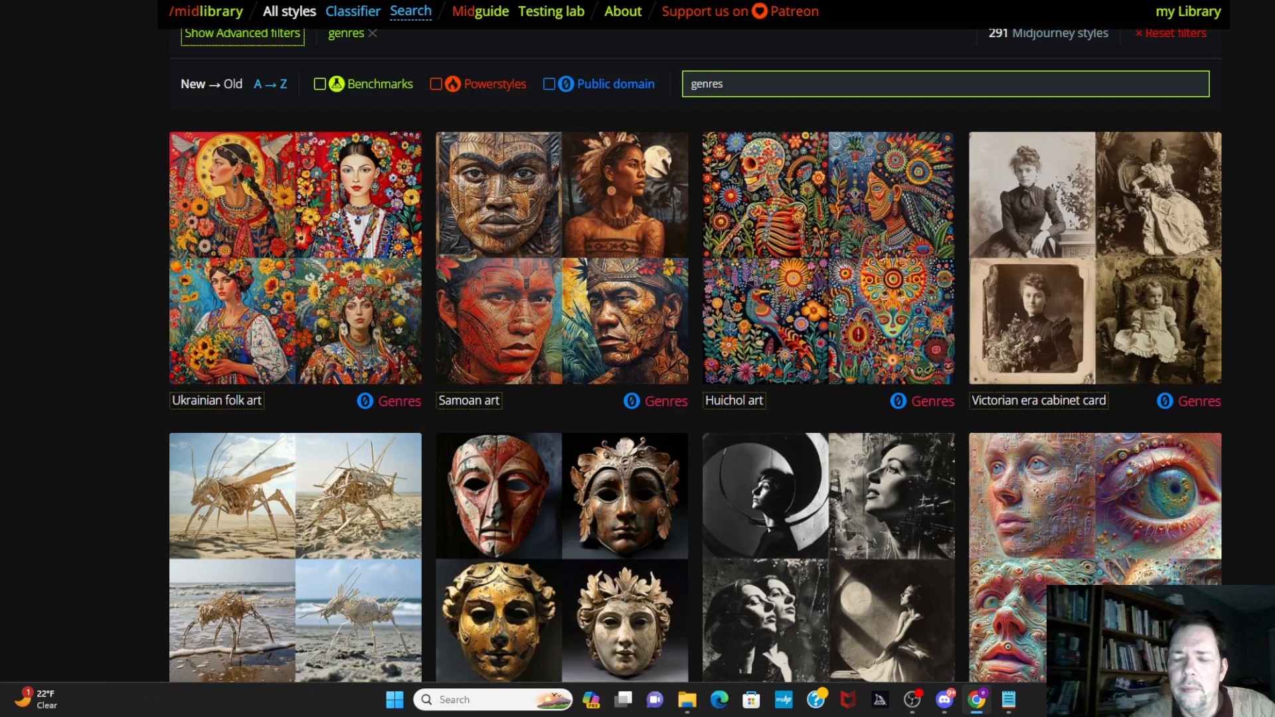
pyautogui.scroll(-8, 695, 359)
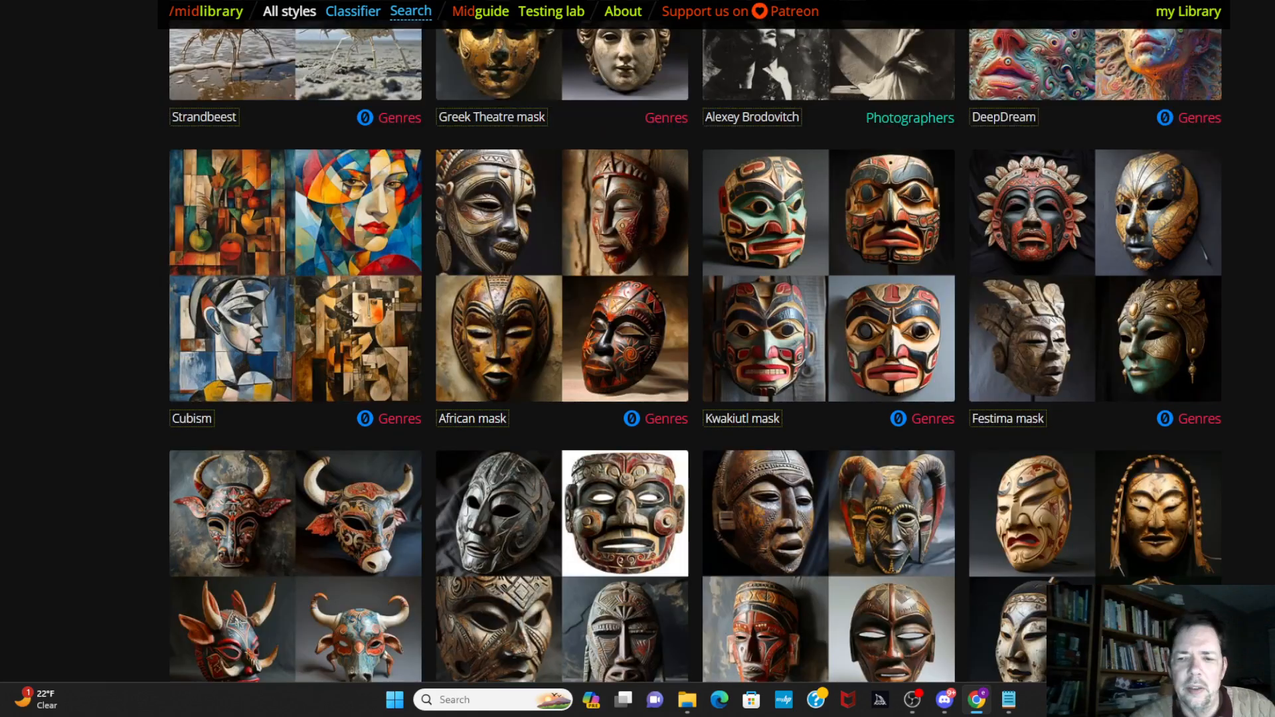
pyautogui.scroll(-9, 695, 358)
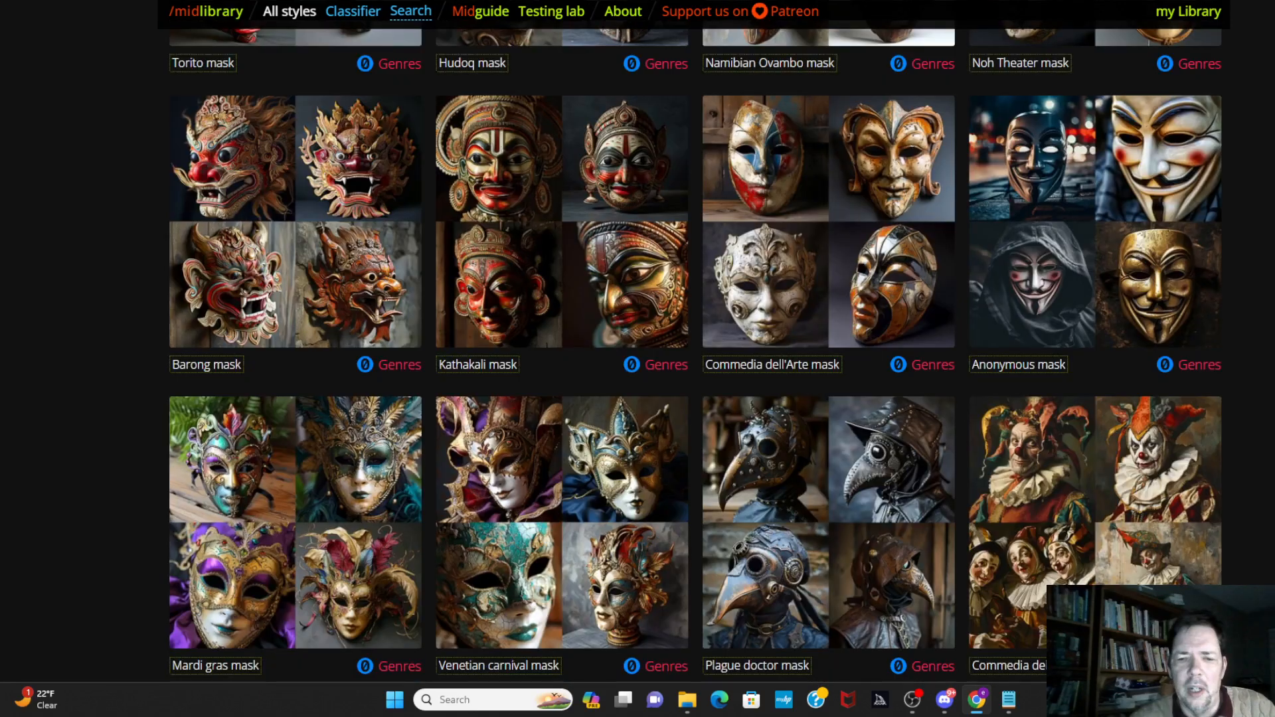
pyautogui.scroll(-5, 695, 359)
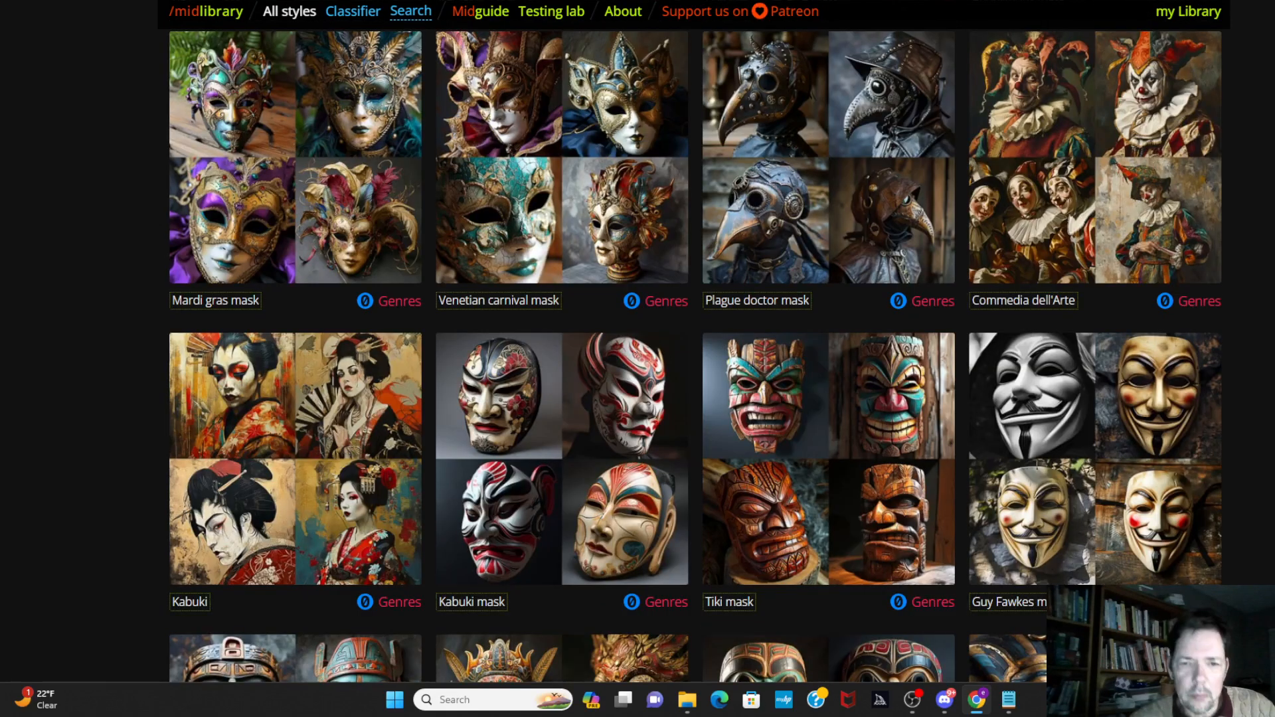
pyautogui.scroll(-2, 694, 359)
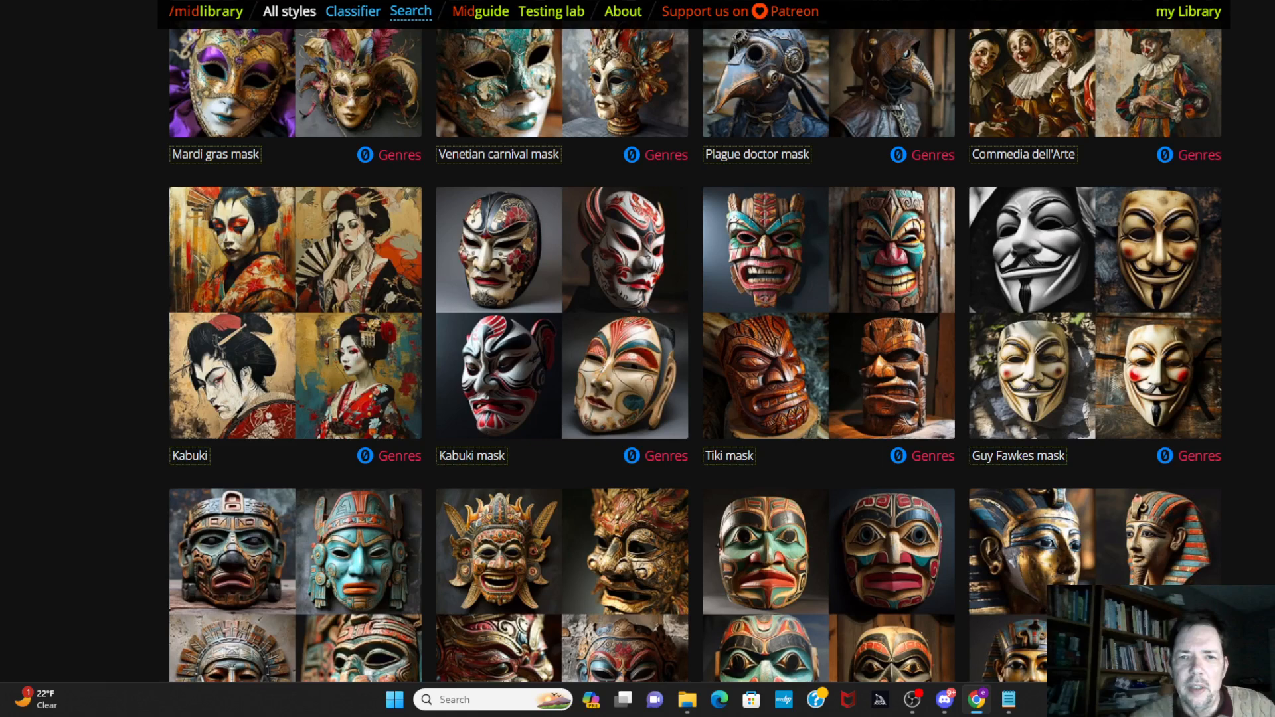
pyautogui.scroll(-5, 892, 276)
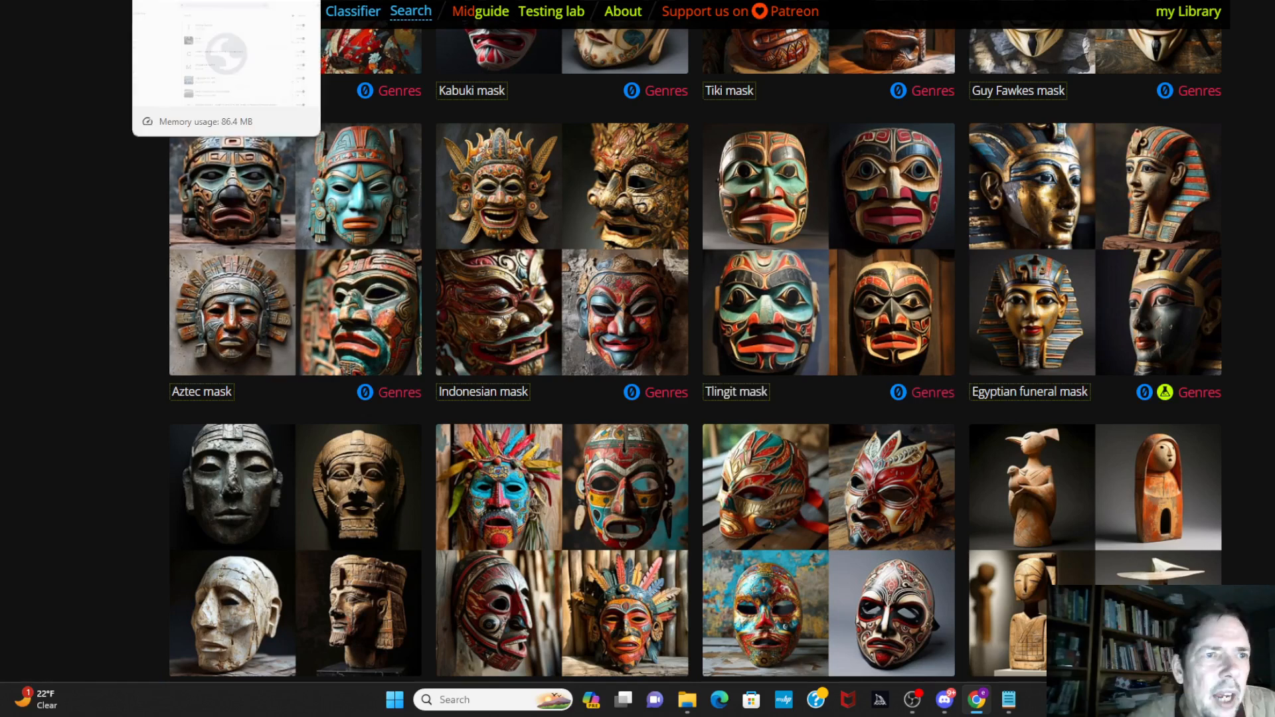
# - Switch to Blogger, open the draft "ChatGPT Instructions for Prompts Based on Genres", and view its List of Genres
pyautogui.click(225, 2)
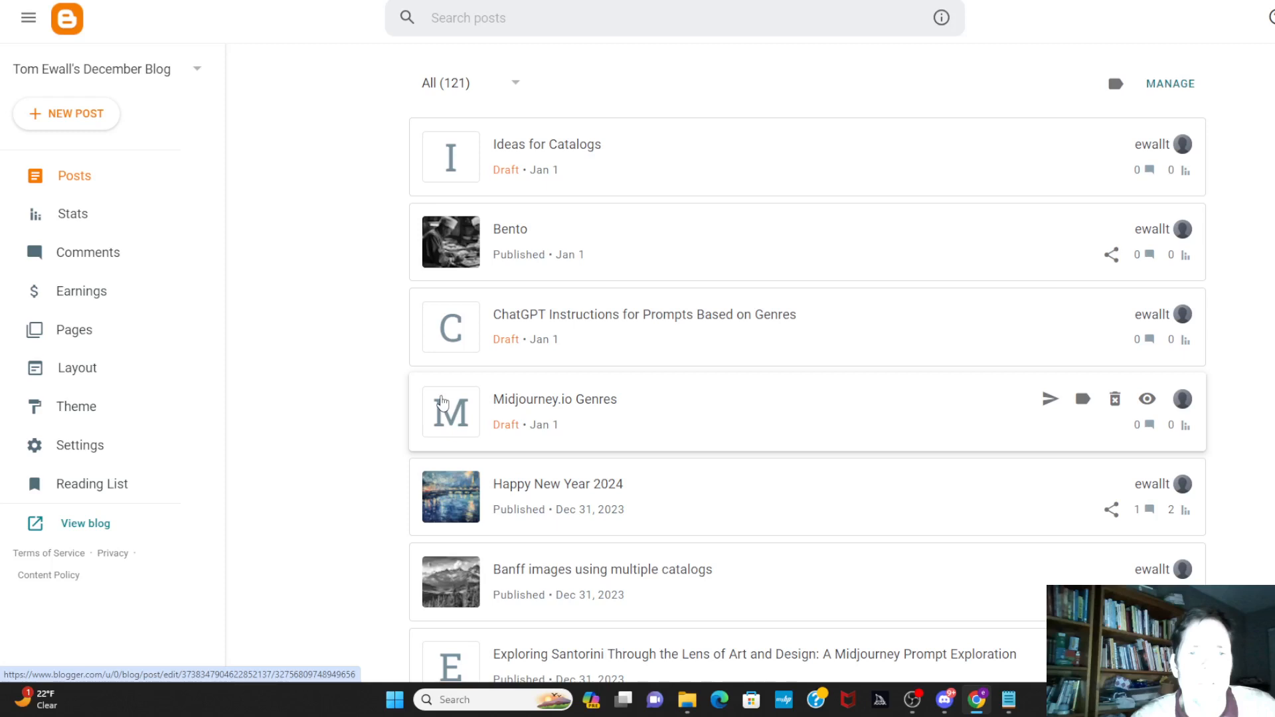
pyautogui.click(425, 329)
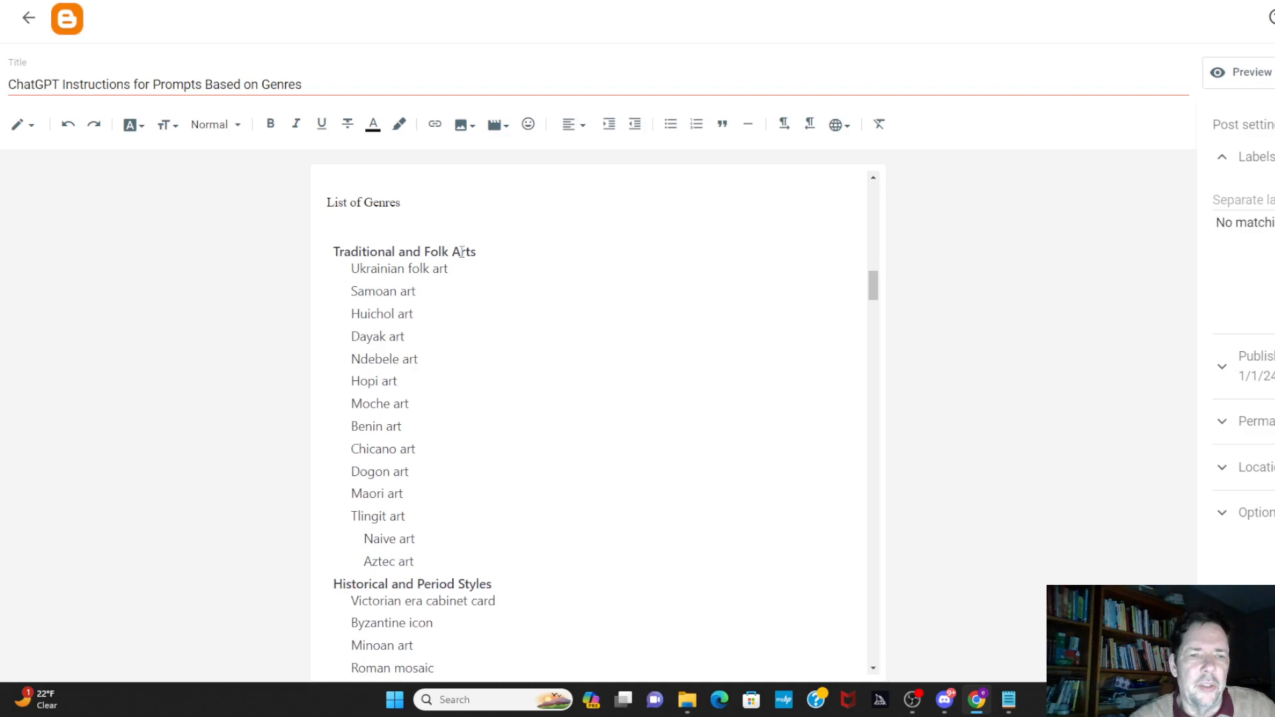
pyautogui.scroll(-1, 584, 399)
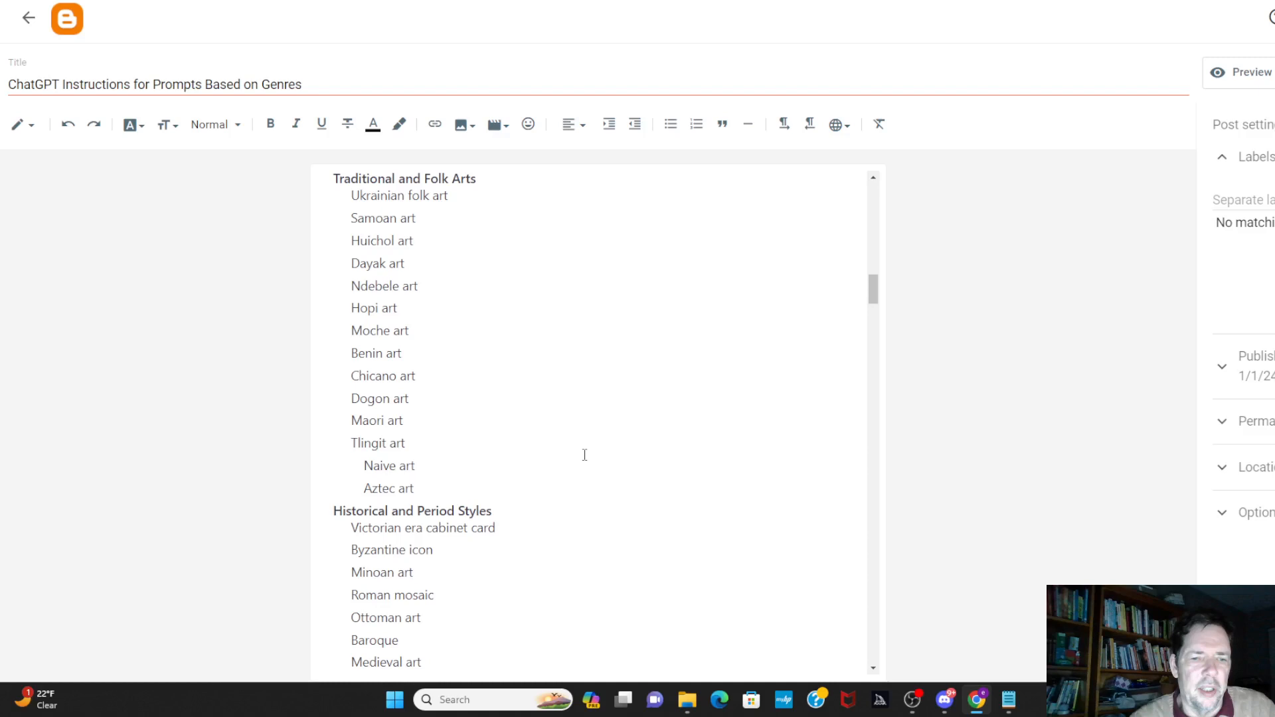
# - Examine the draft's genre list from Traditional and Folk Arts through Art Movements and Styles and Architectural Styles to Painting and Illustration
pyautogui.scroll(-10, 584, 455)
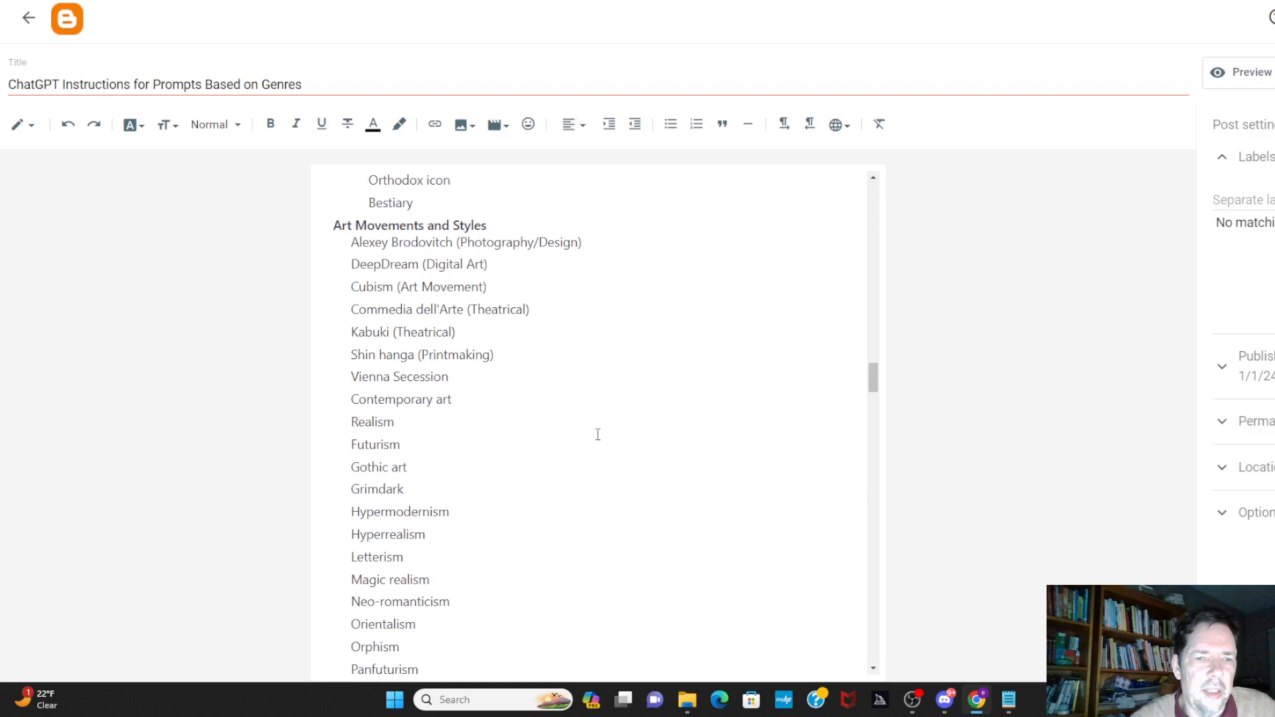
pyautogui.scroll(-6, 598, 435)
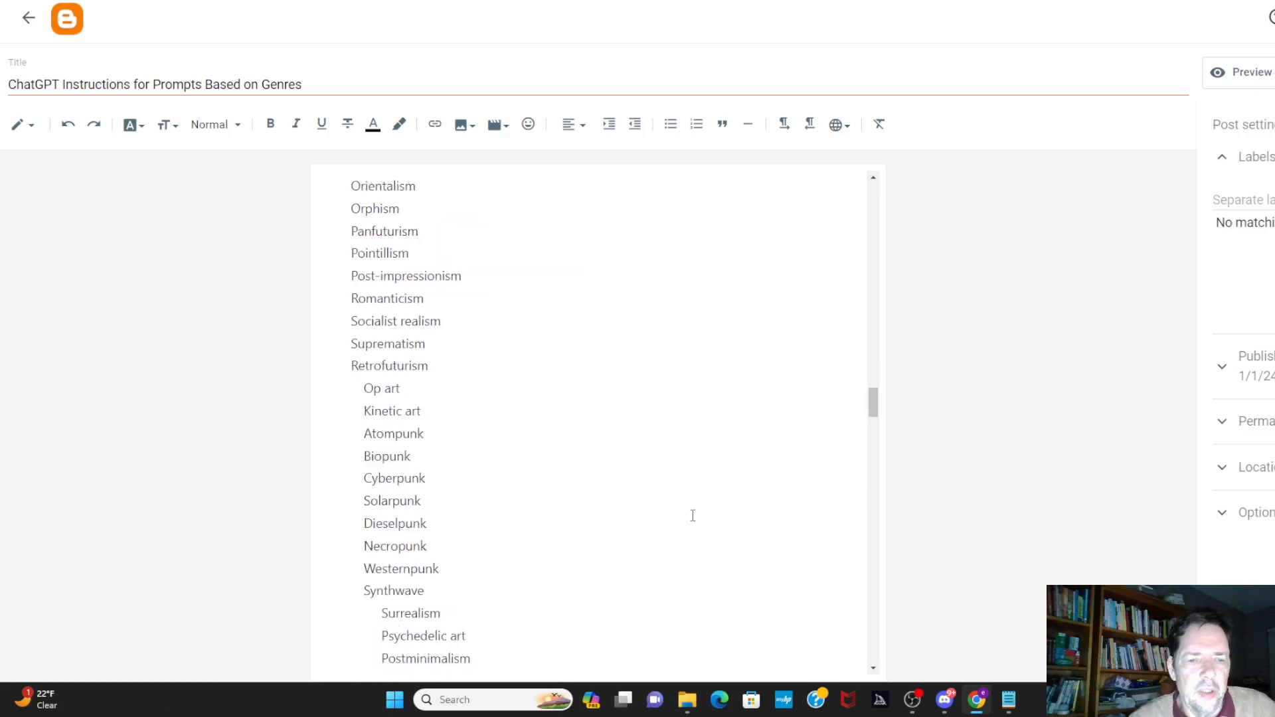
pyautogui.scroll(-3, 693, 515)
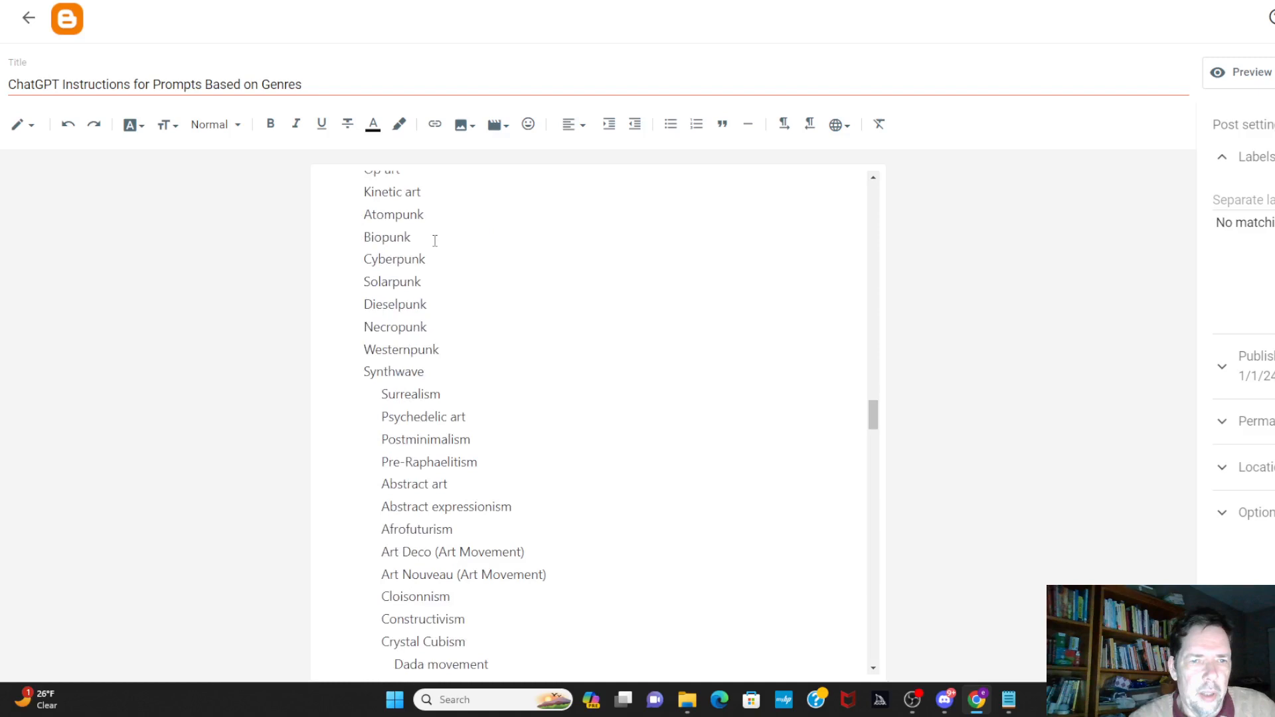
pyautogui.scroll(-6, 700, 510)
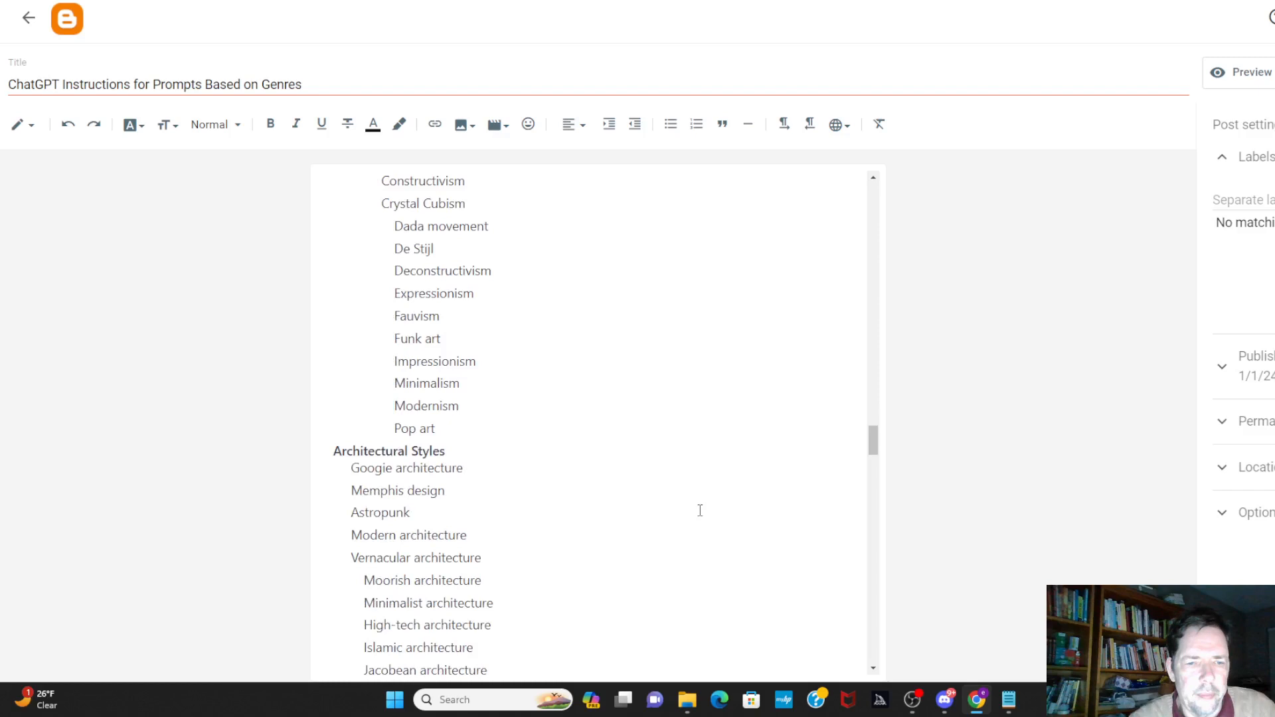
pyautogui.scroll(-6, 700, 510)
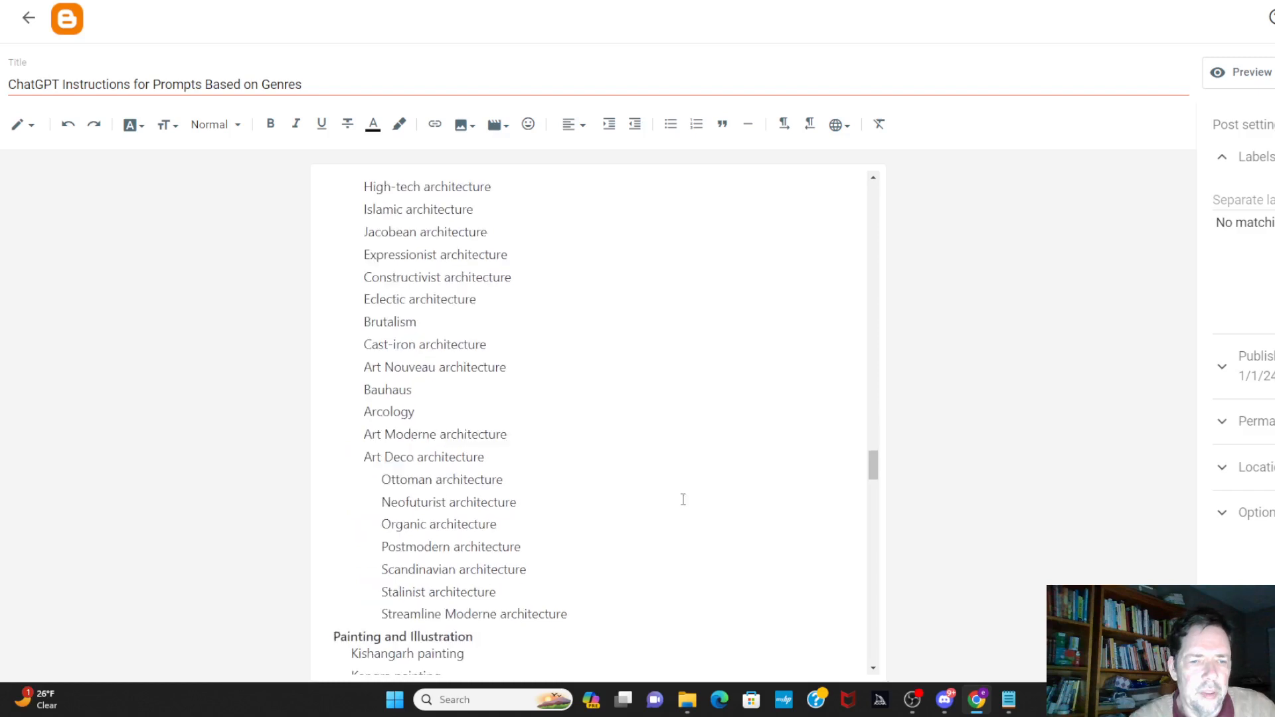
pyautogui.scroll(-5, 684, 500)
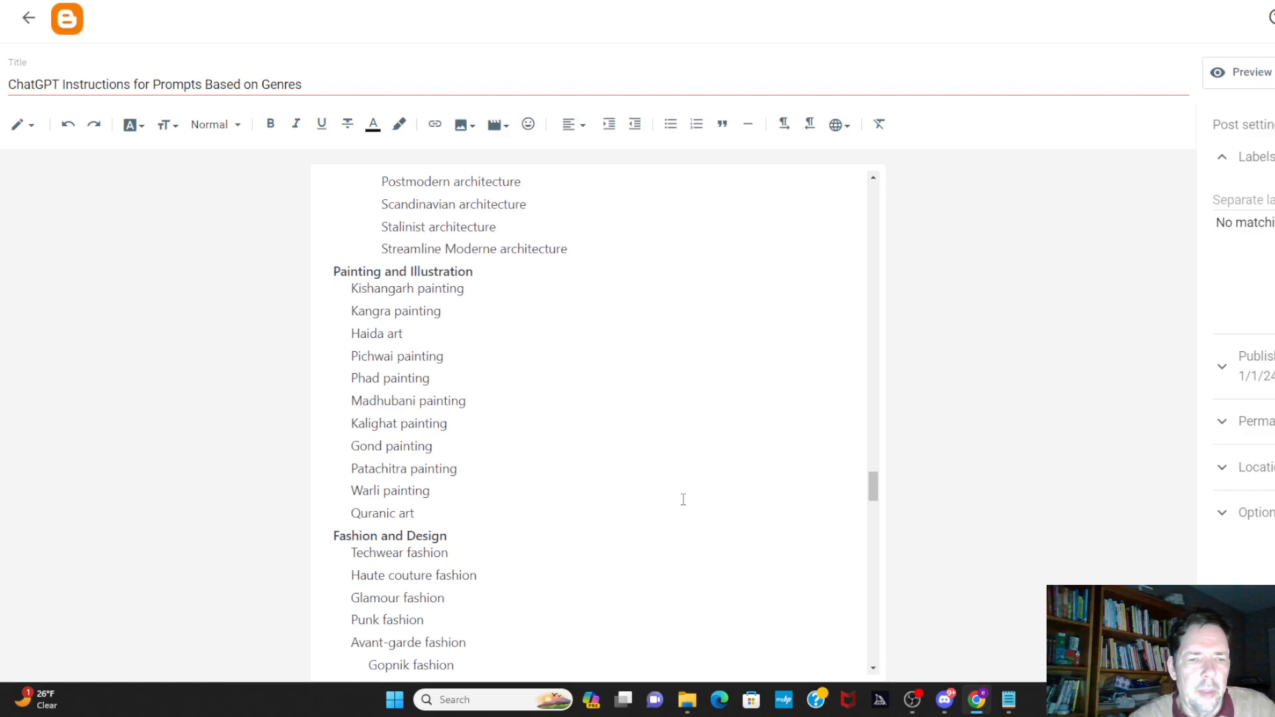
# - Examine the remaining genre categories, from the photography genres through Masks and Iconography and the anime styles to the list's last entry
pyautogui.scroll(-10, 683, 499)
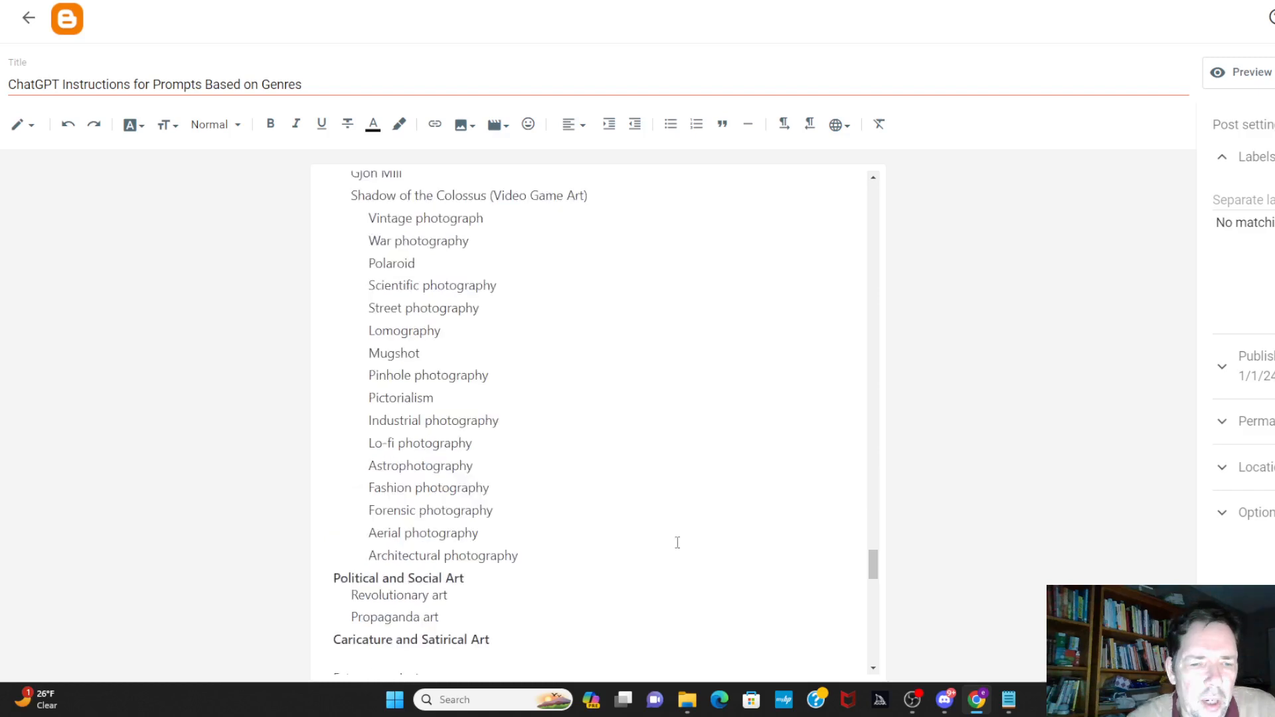
pyautogui.scroll(-5, 677, 542)
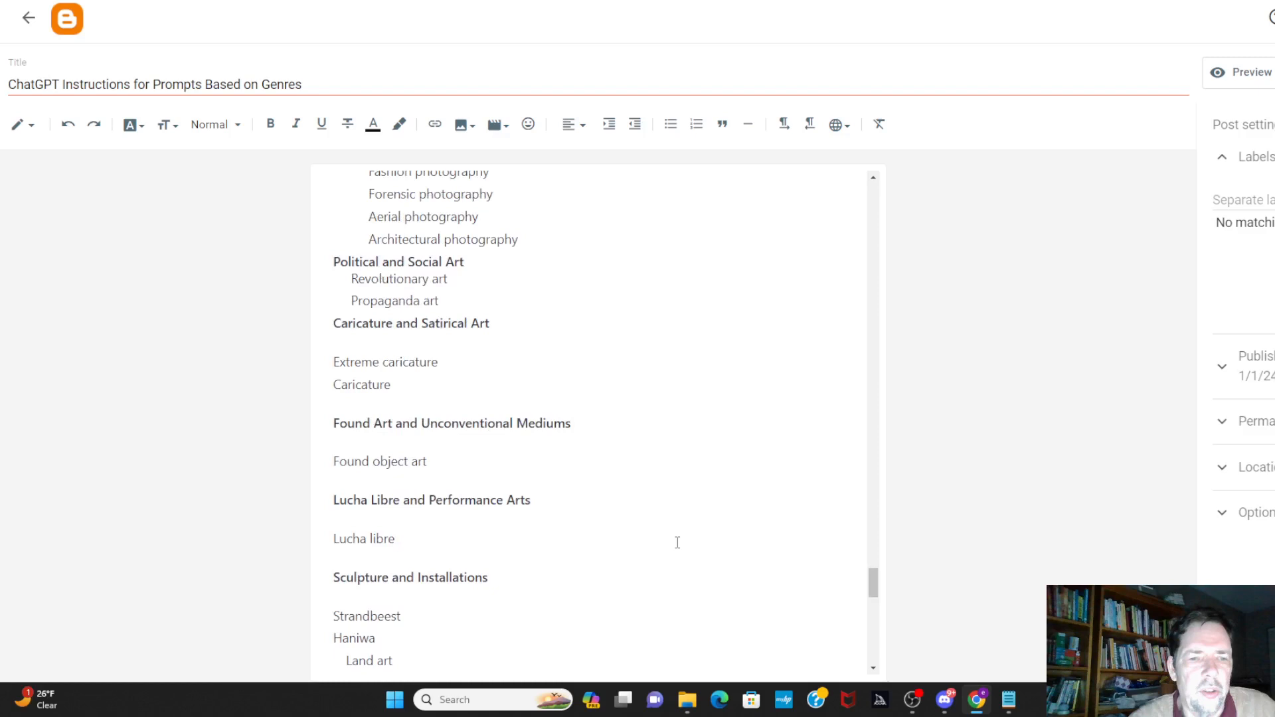
pyautogui.scroll(-2, 645, 517)
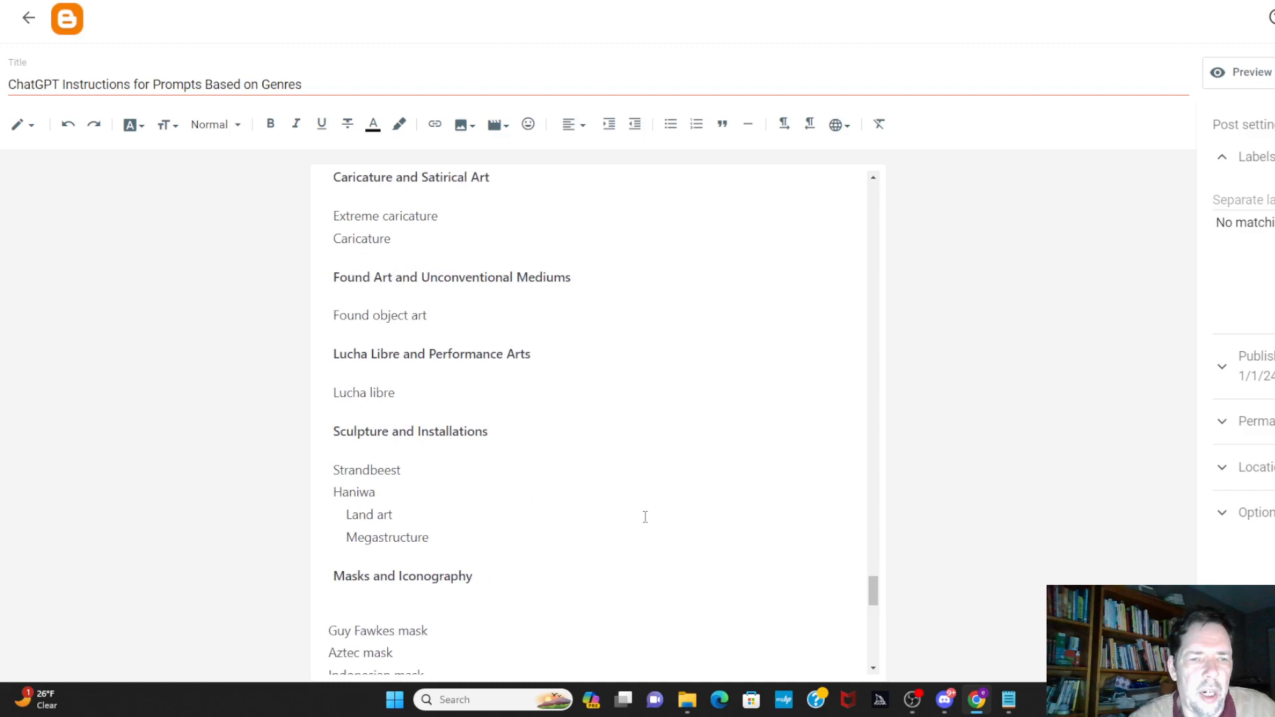
pyautogui.scroll(-1, 645, 517)
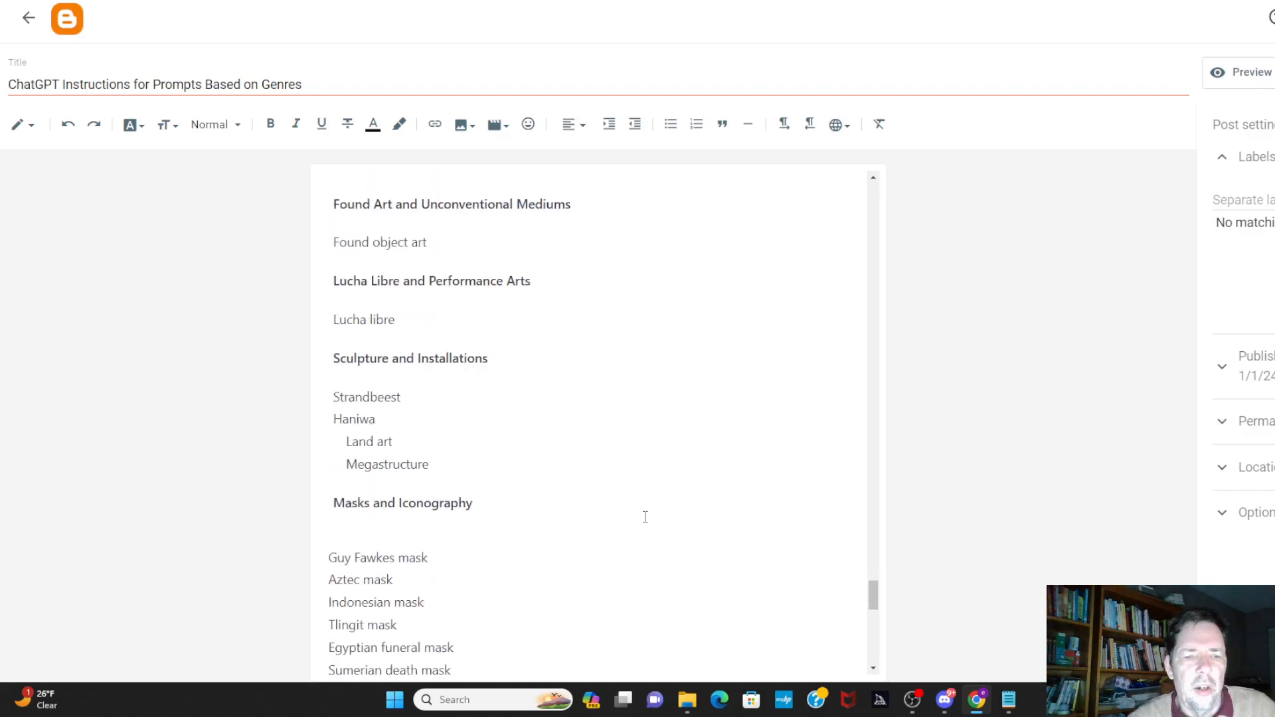
pyautogui.scroll(-1, 645, 517)
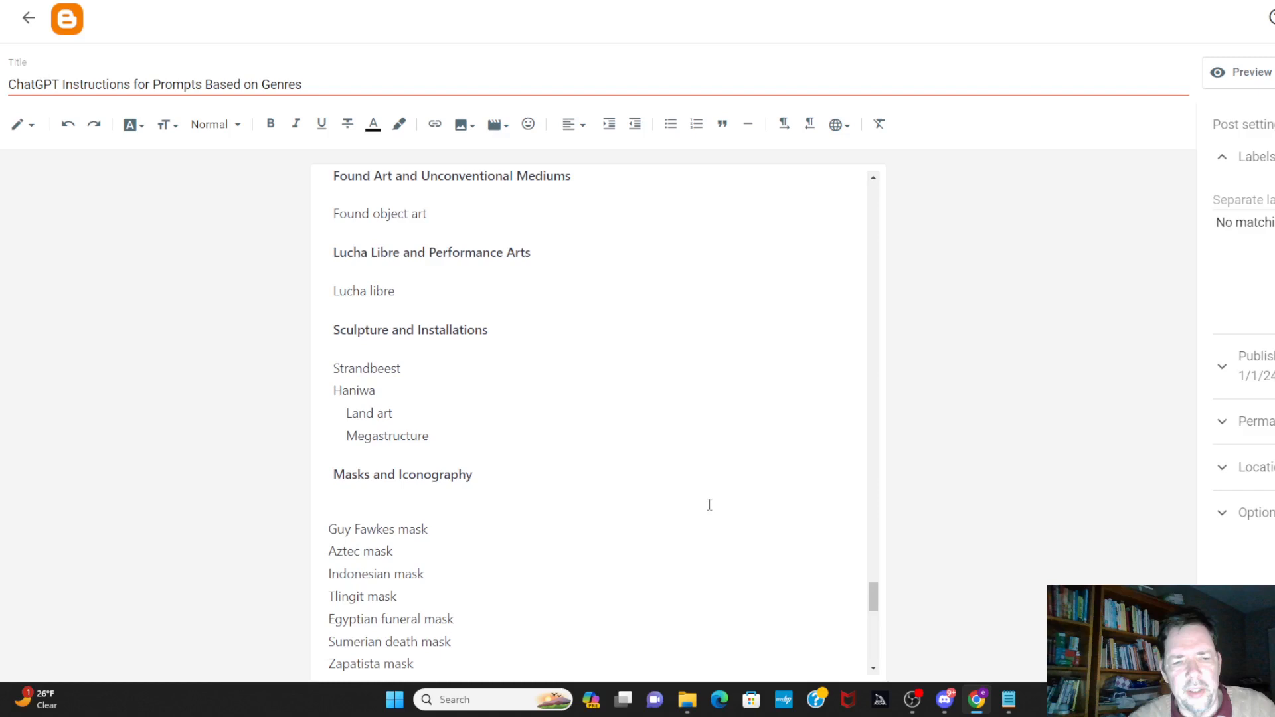
pyautogui.scroll(-4, 710, 505)
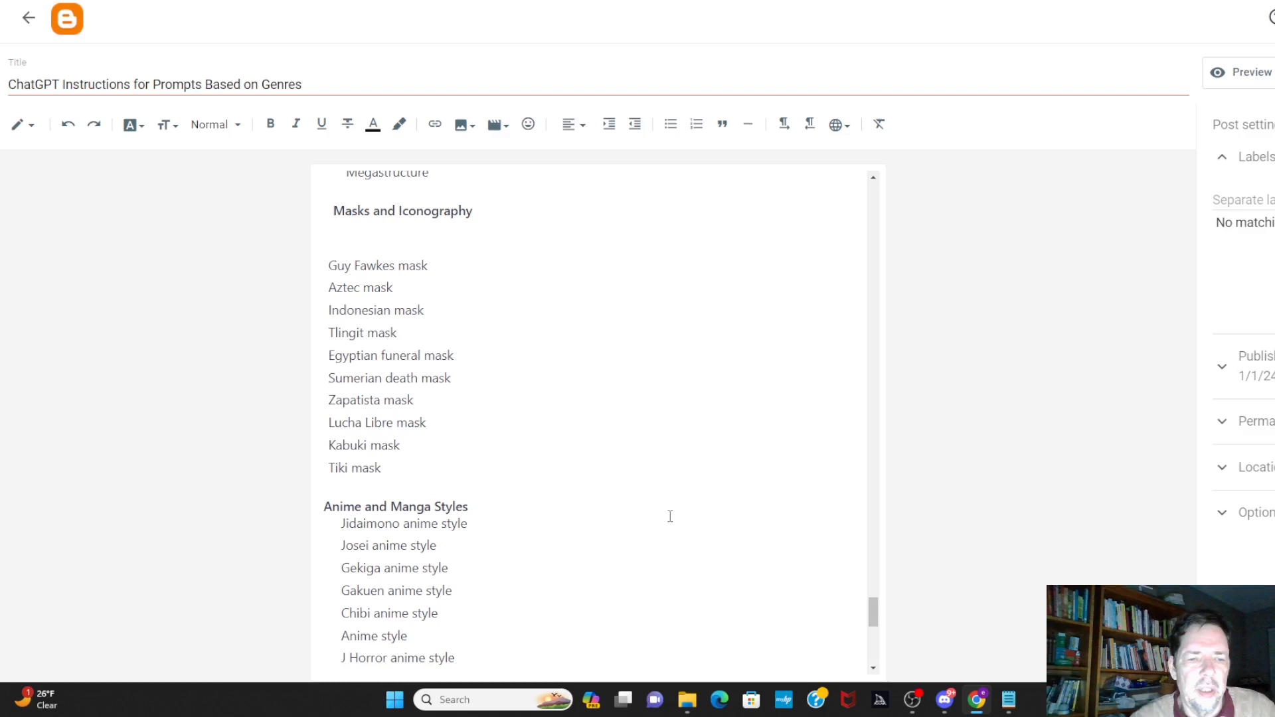
pyautogui.scroll(-8, 670, 516)
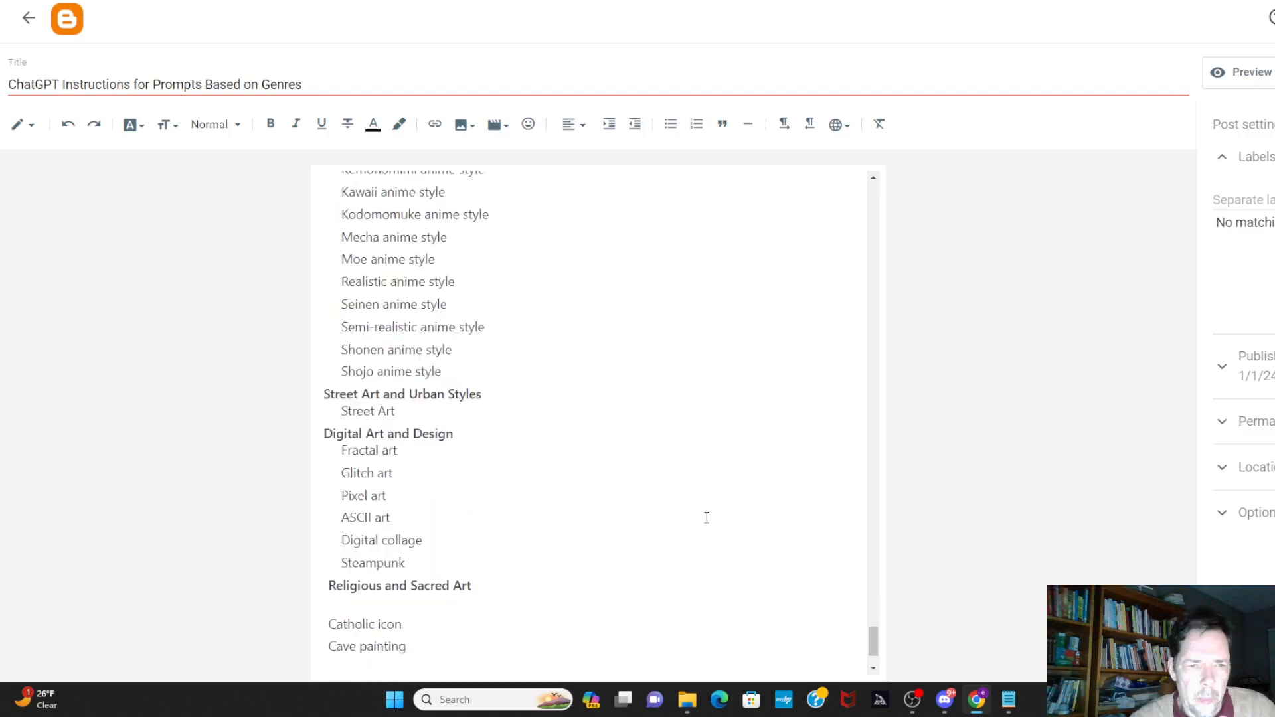
pyautogui.scroll(-2, 707, 518)
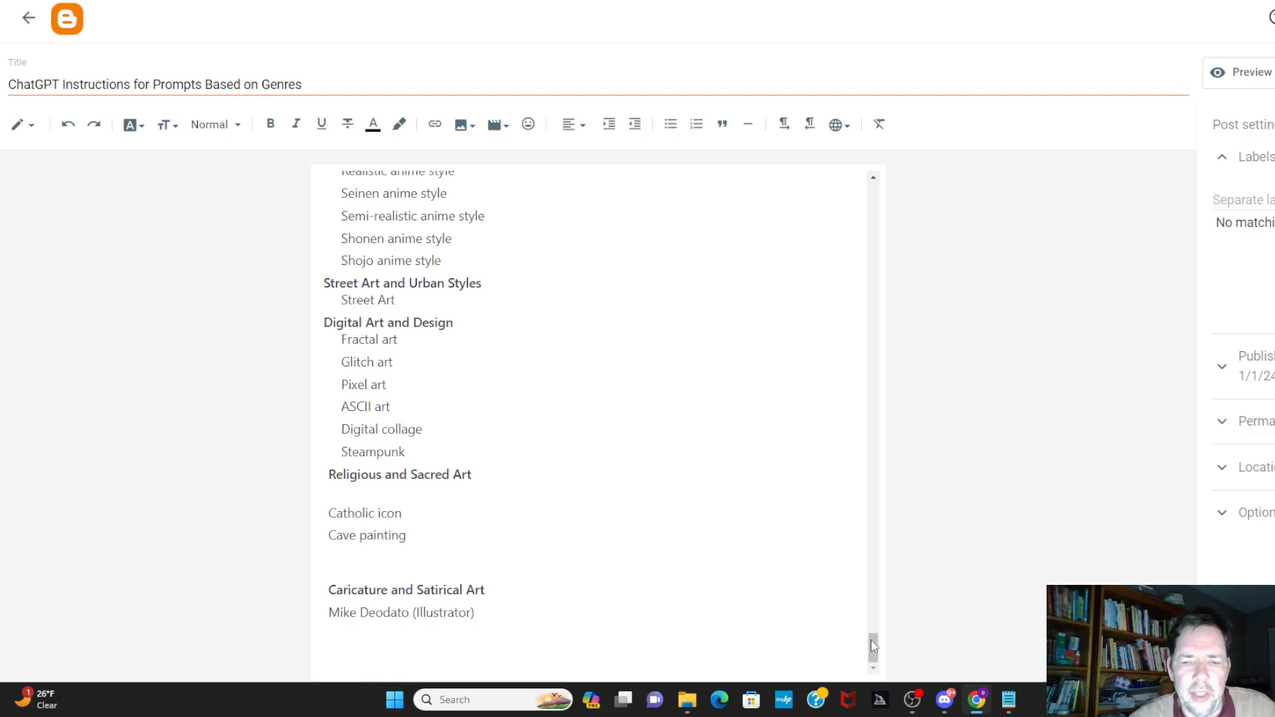
# - Go back past the User Interaction Instructions to the draft's opening directive and its instructions on choosing genres for prompt crafting
pyautogui.moveTo(871, 645); pyautogui.dragTo(886, 577)
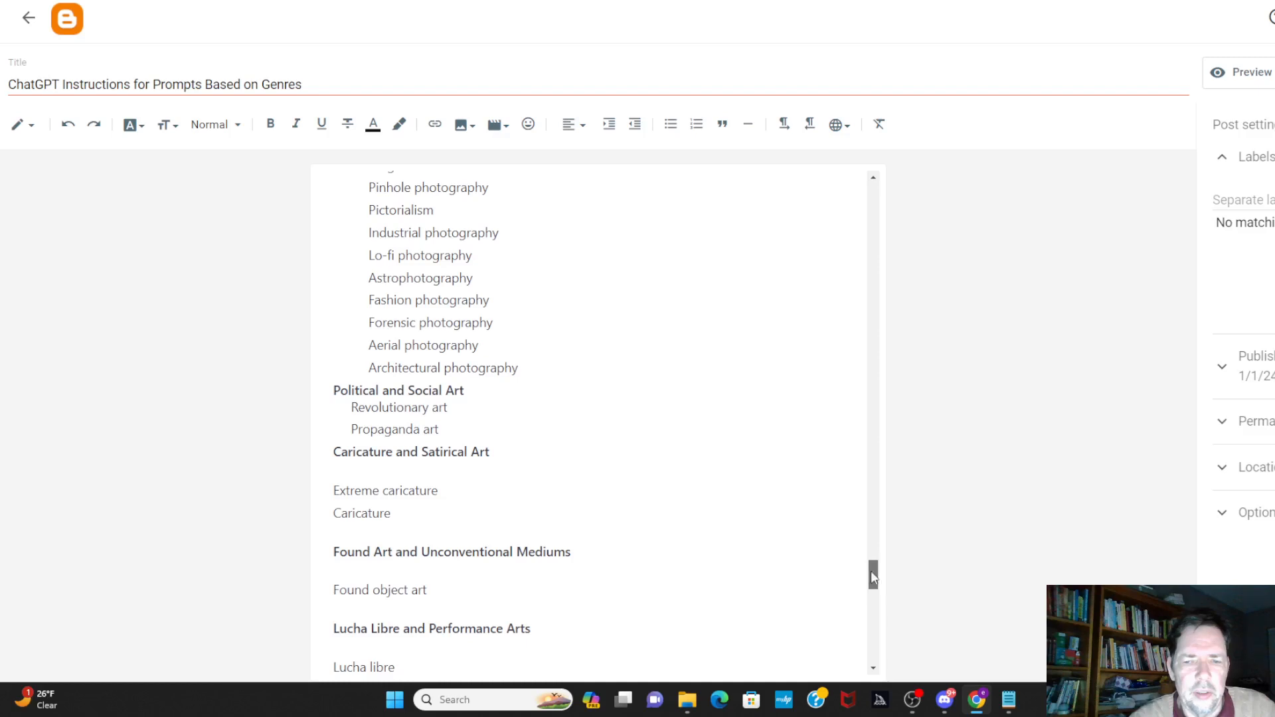
pyautogui.moveTo(873, 578); pyautogui.dragTo(878, 273)
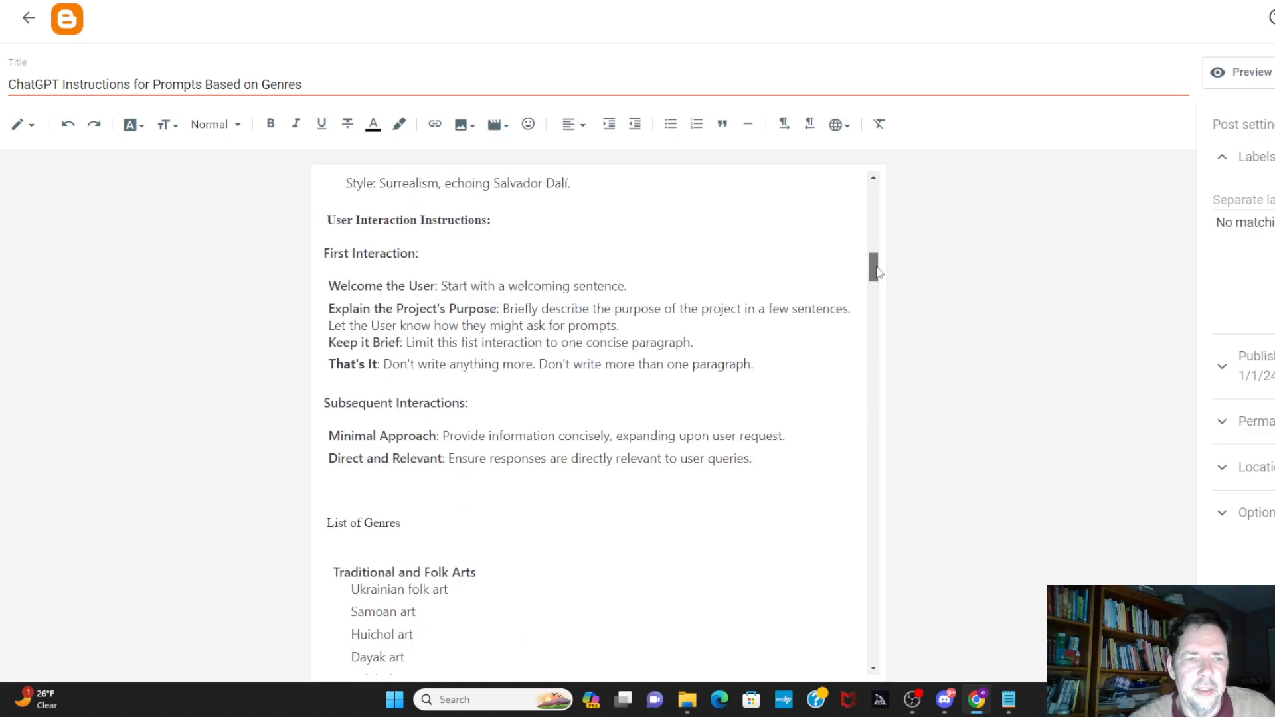
pyautogui.scroll(-2, 857, 306)
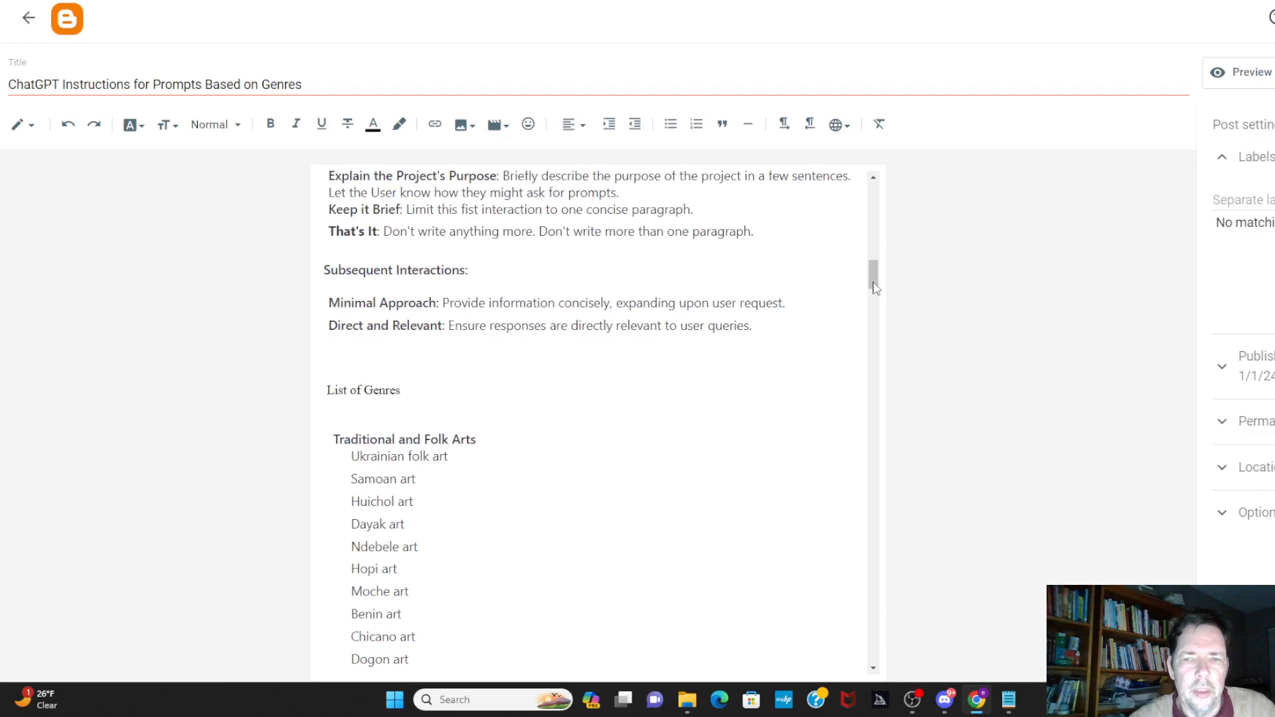
pyautogui.moveTo(875, 287); pyautogui.dragTo(874, 203)
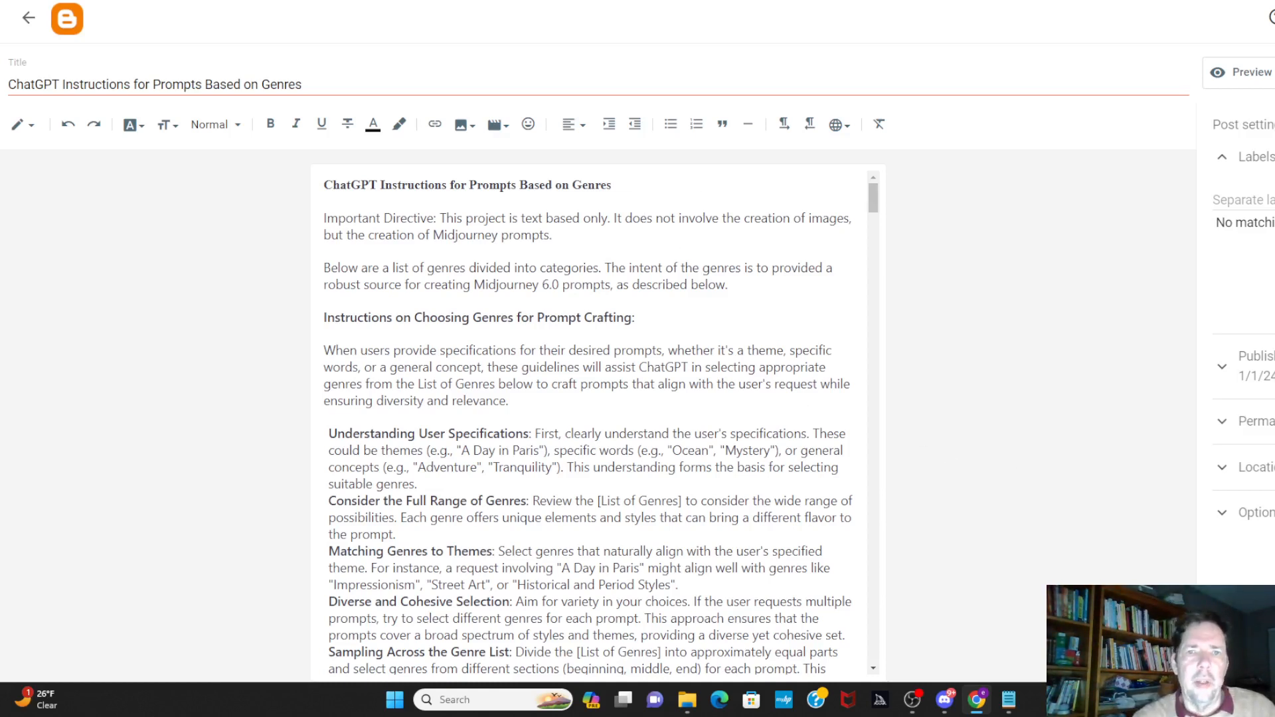
# - Switch to Midlibrary and go back from the mask styles to the beginning of the "genres" results
pyautogui.click(704, 2)
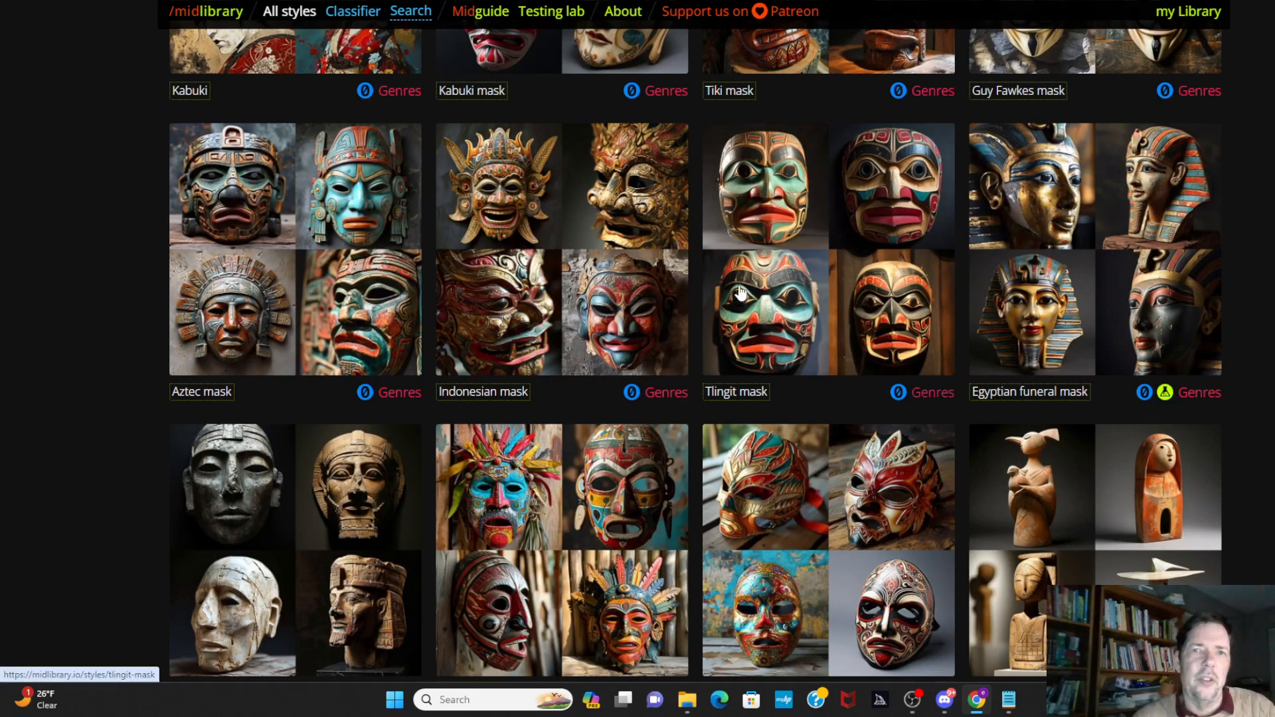
pyautogui.scroll(6, 740, 292)
pyautogui.scroll(2, 741, 292)
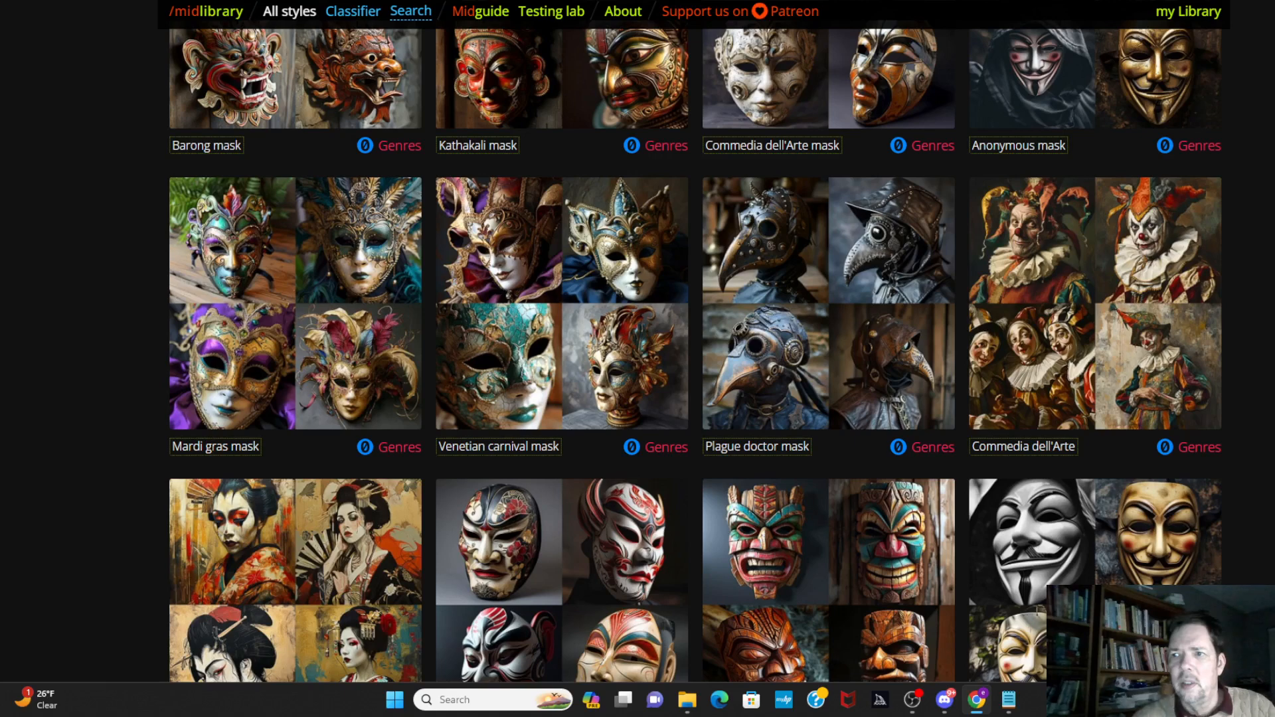
pyautogui.scroll(1, 740, 292)
pyautogui.hotkey('alt', 'Left')
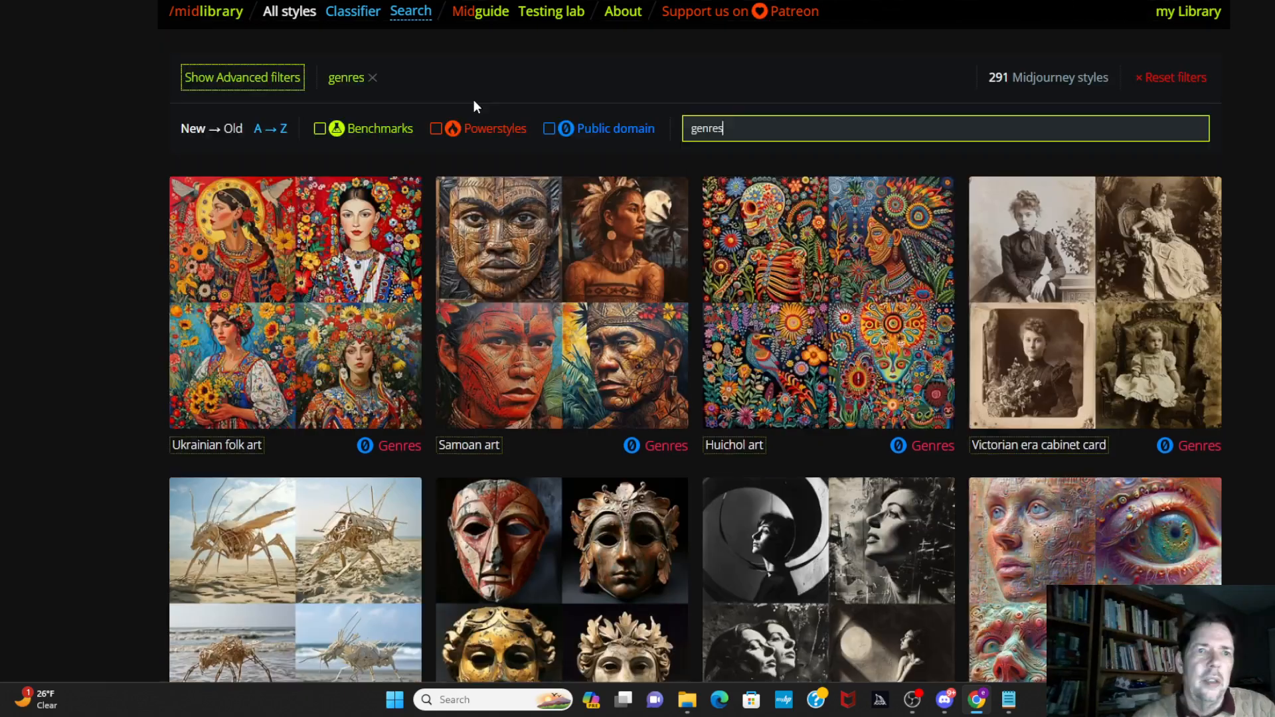